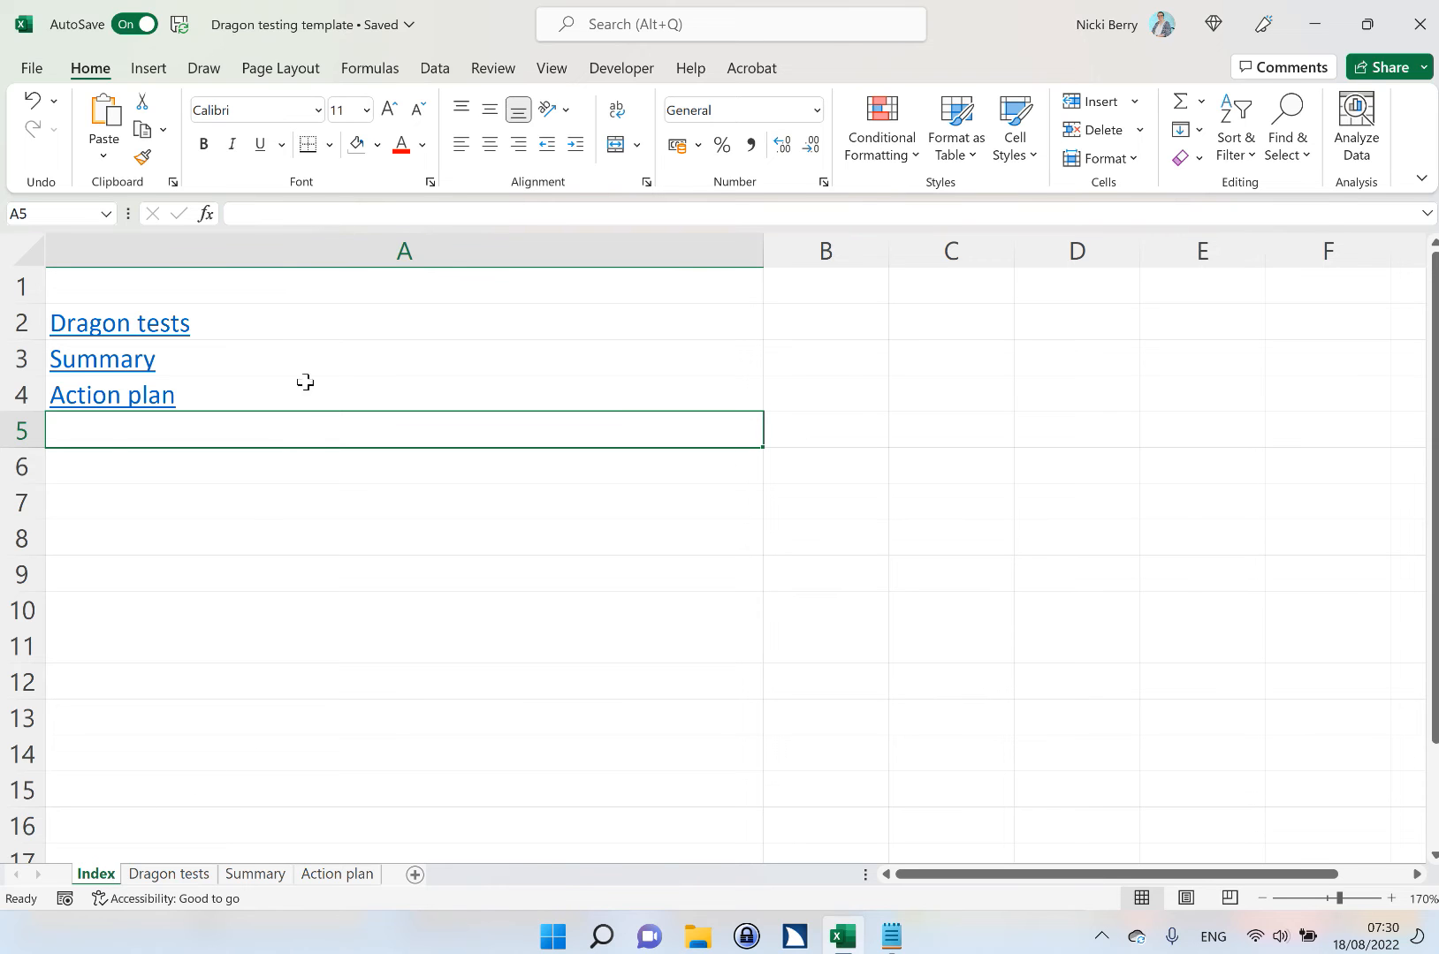
Copy the workbook introduction paragraph from the untitled Notepad document into cell A1 of the Index sheet in Excel.
left_click(398, 283)
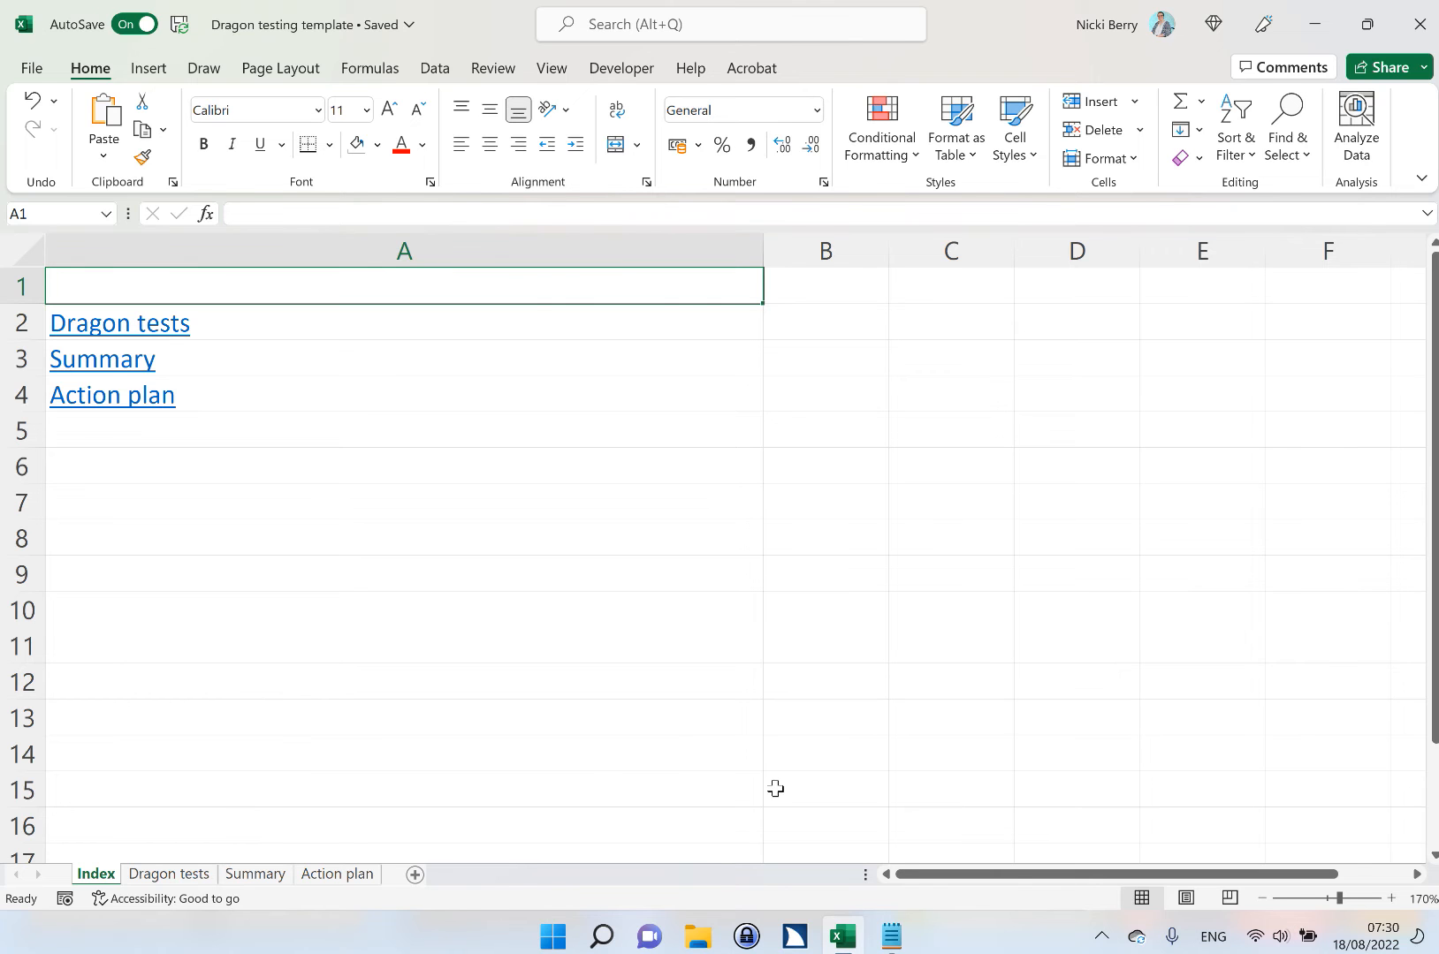
left_click(892, 935)
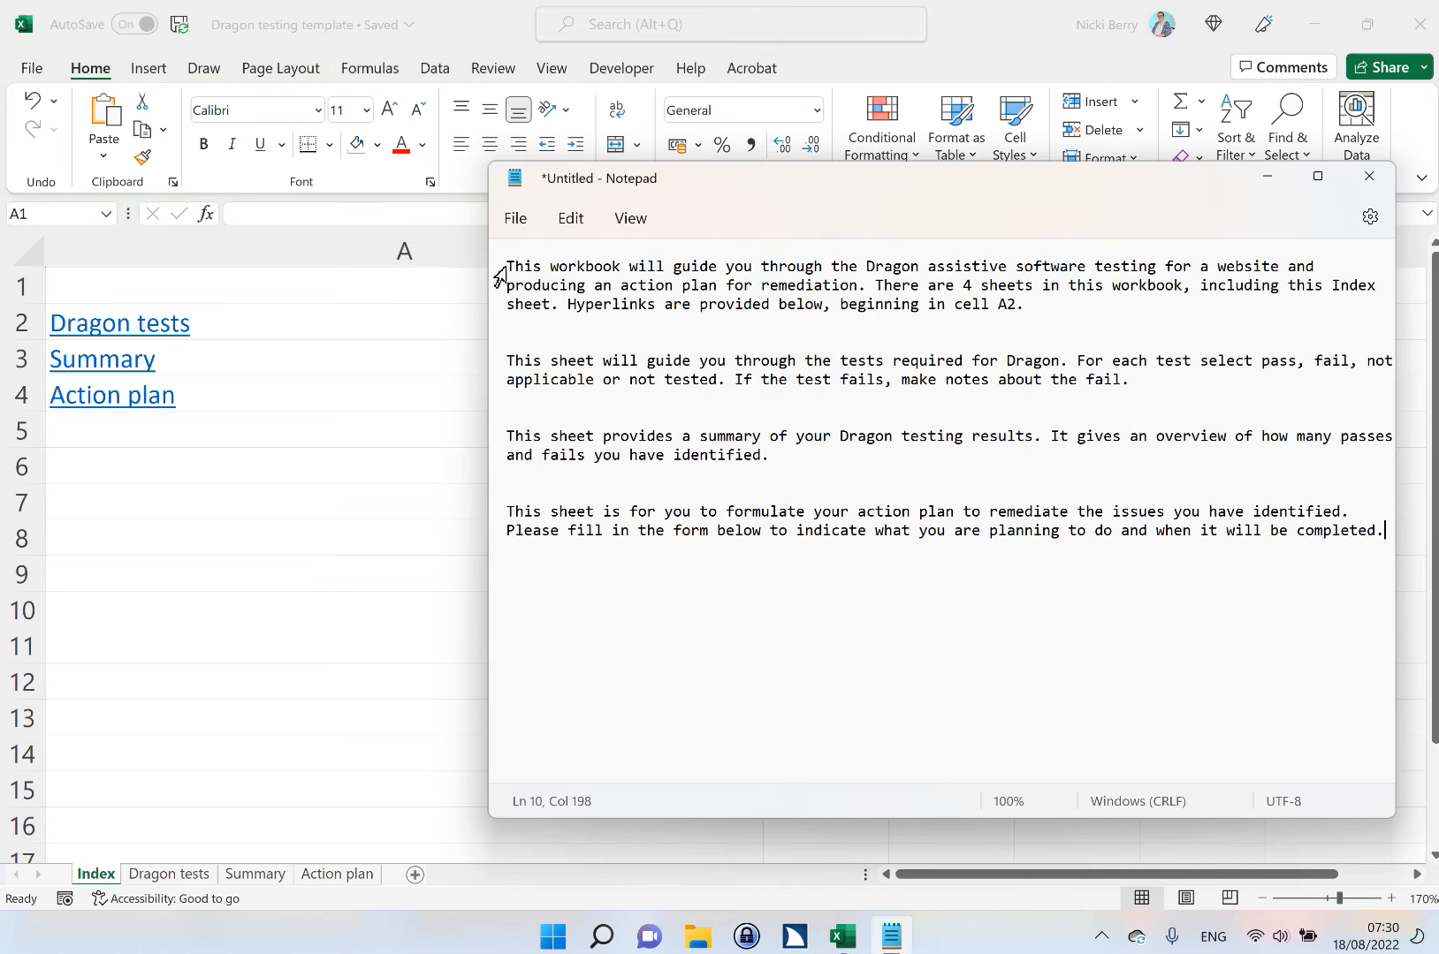
left_click_drag(506, 263, 1067, 318)
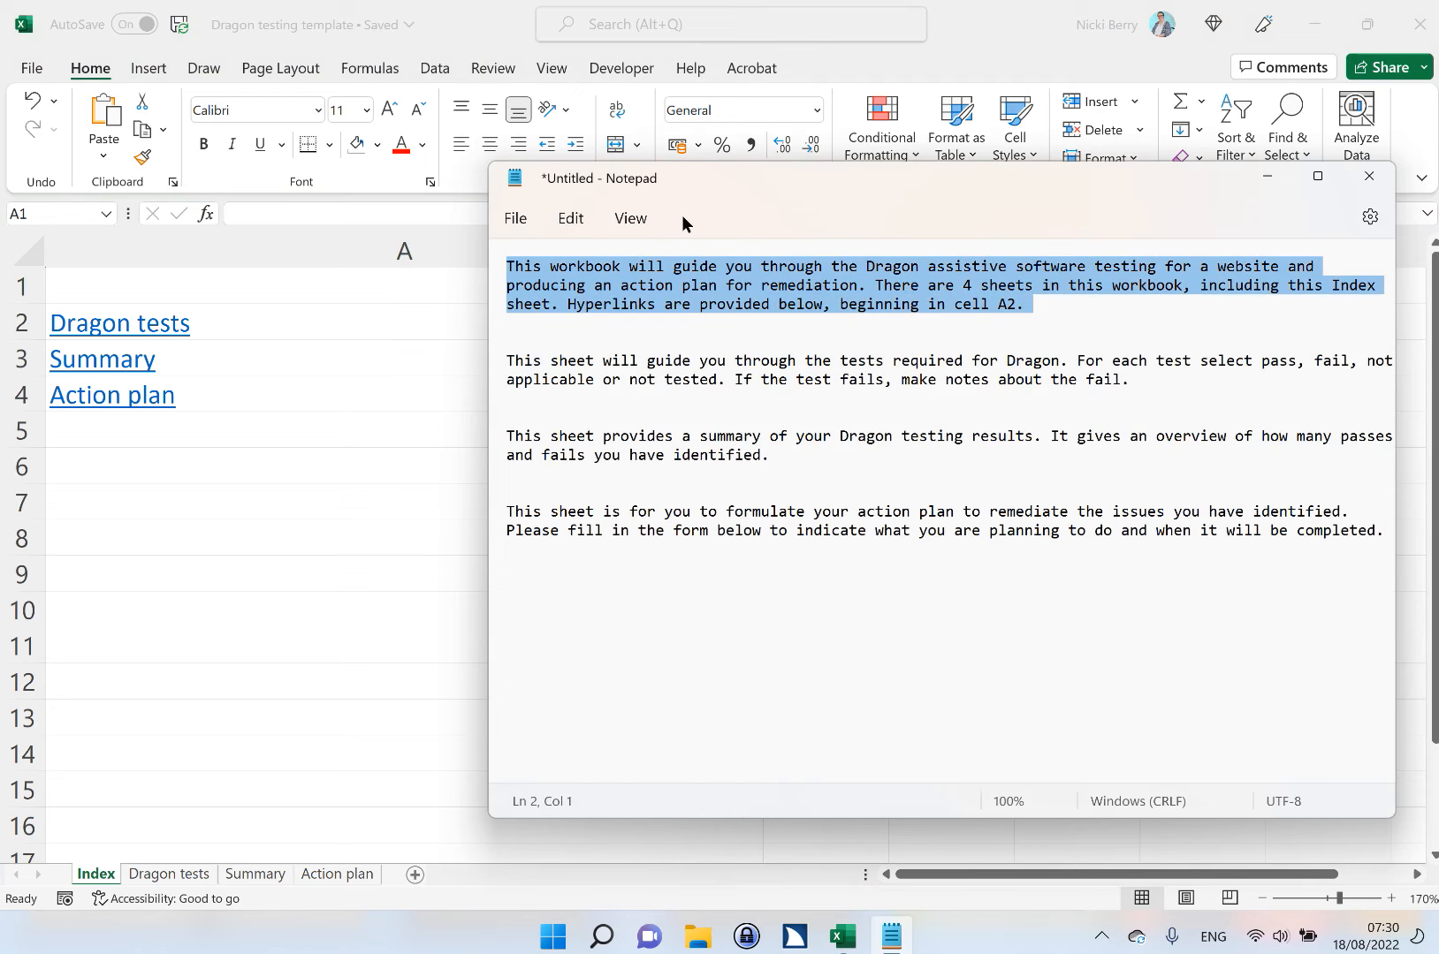
left_click(313, 276)
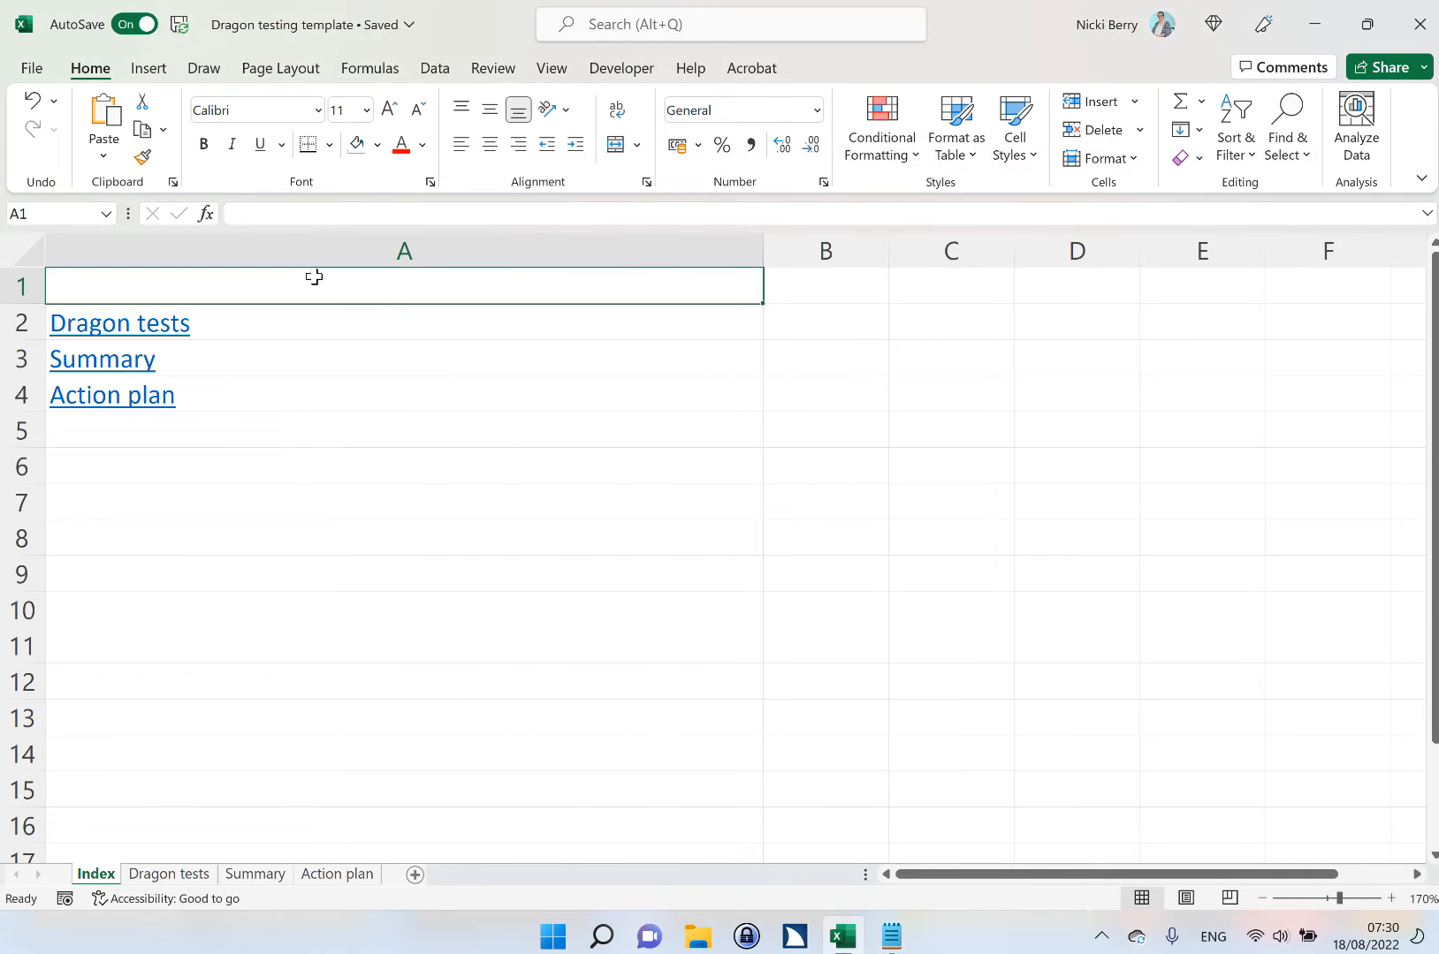
key("ctrl+v")
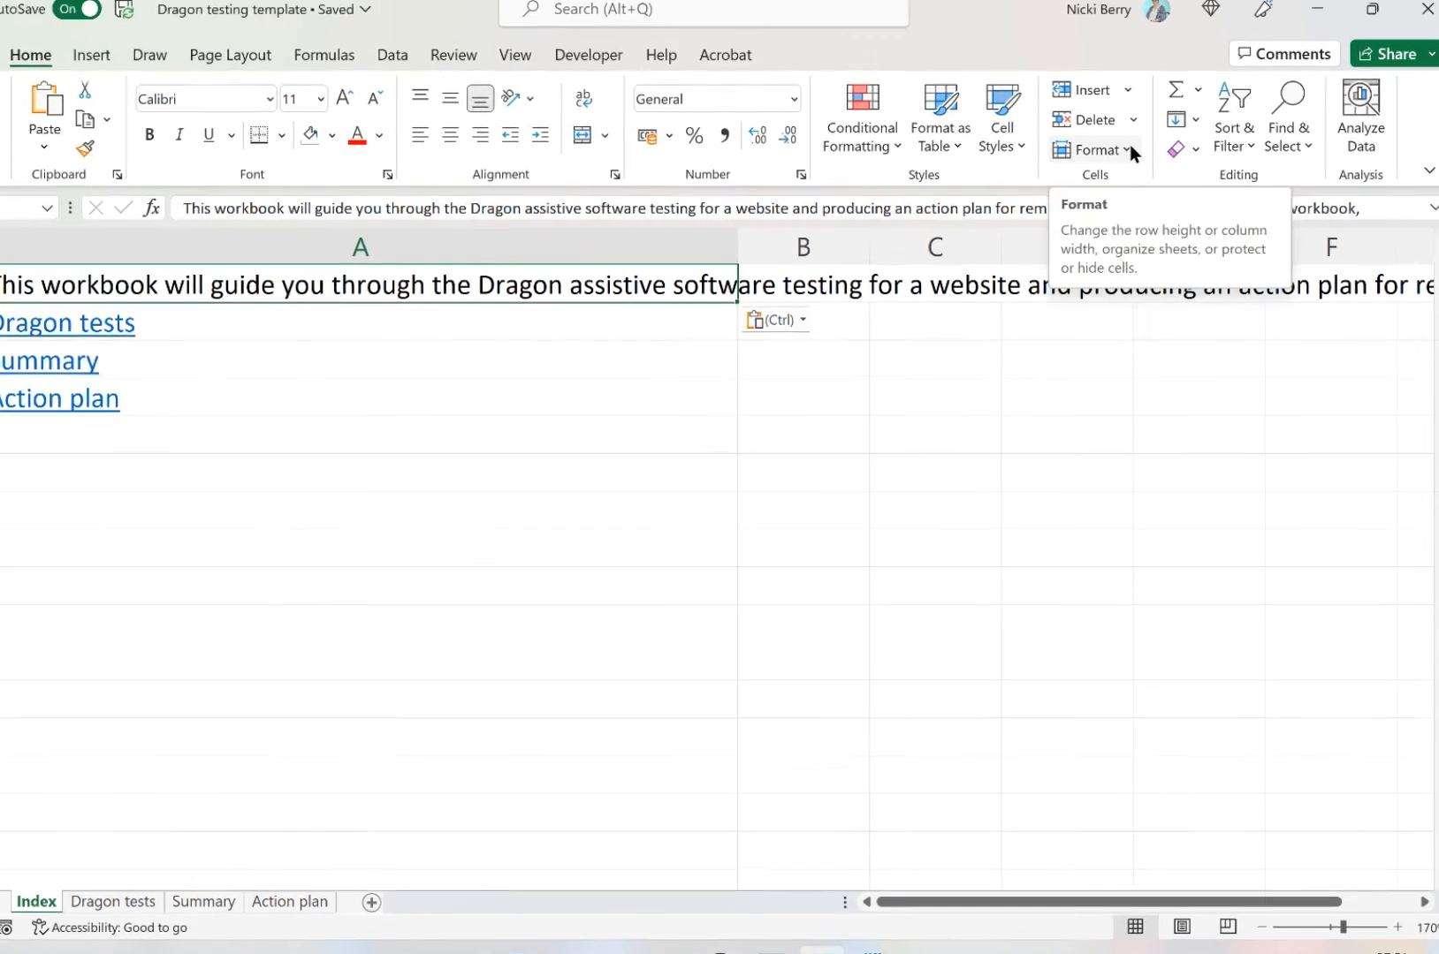
Wrap the text in cell A1 of the Index sheet and fill the cell with the recently used light purple.
left_click(1128, 150)
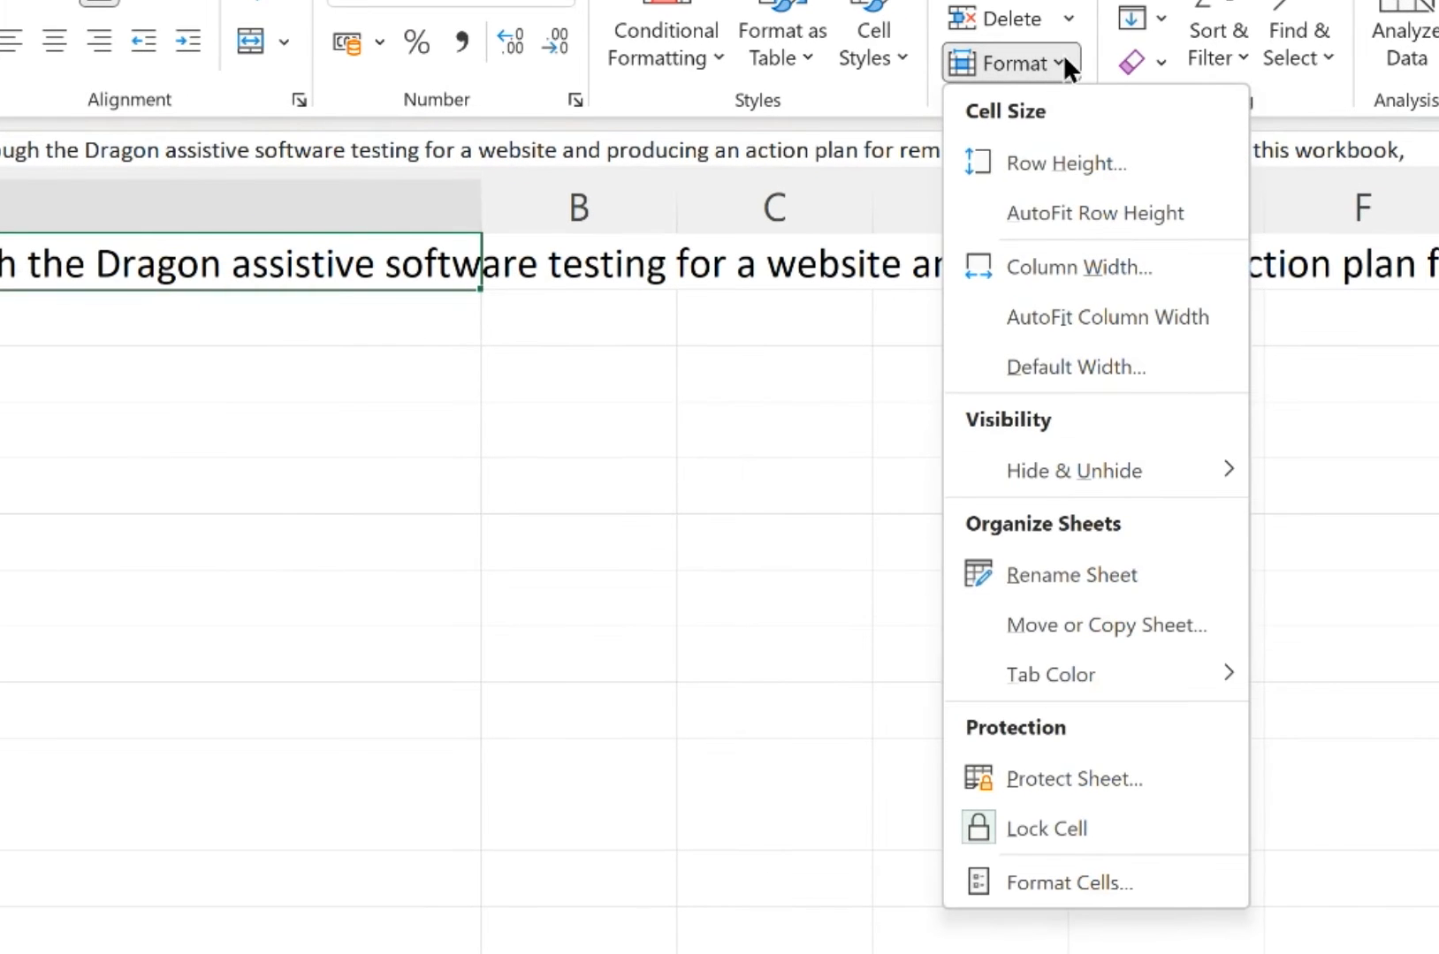
left_click(1132, 876)
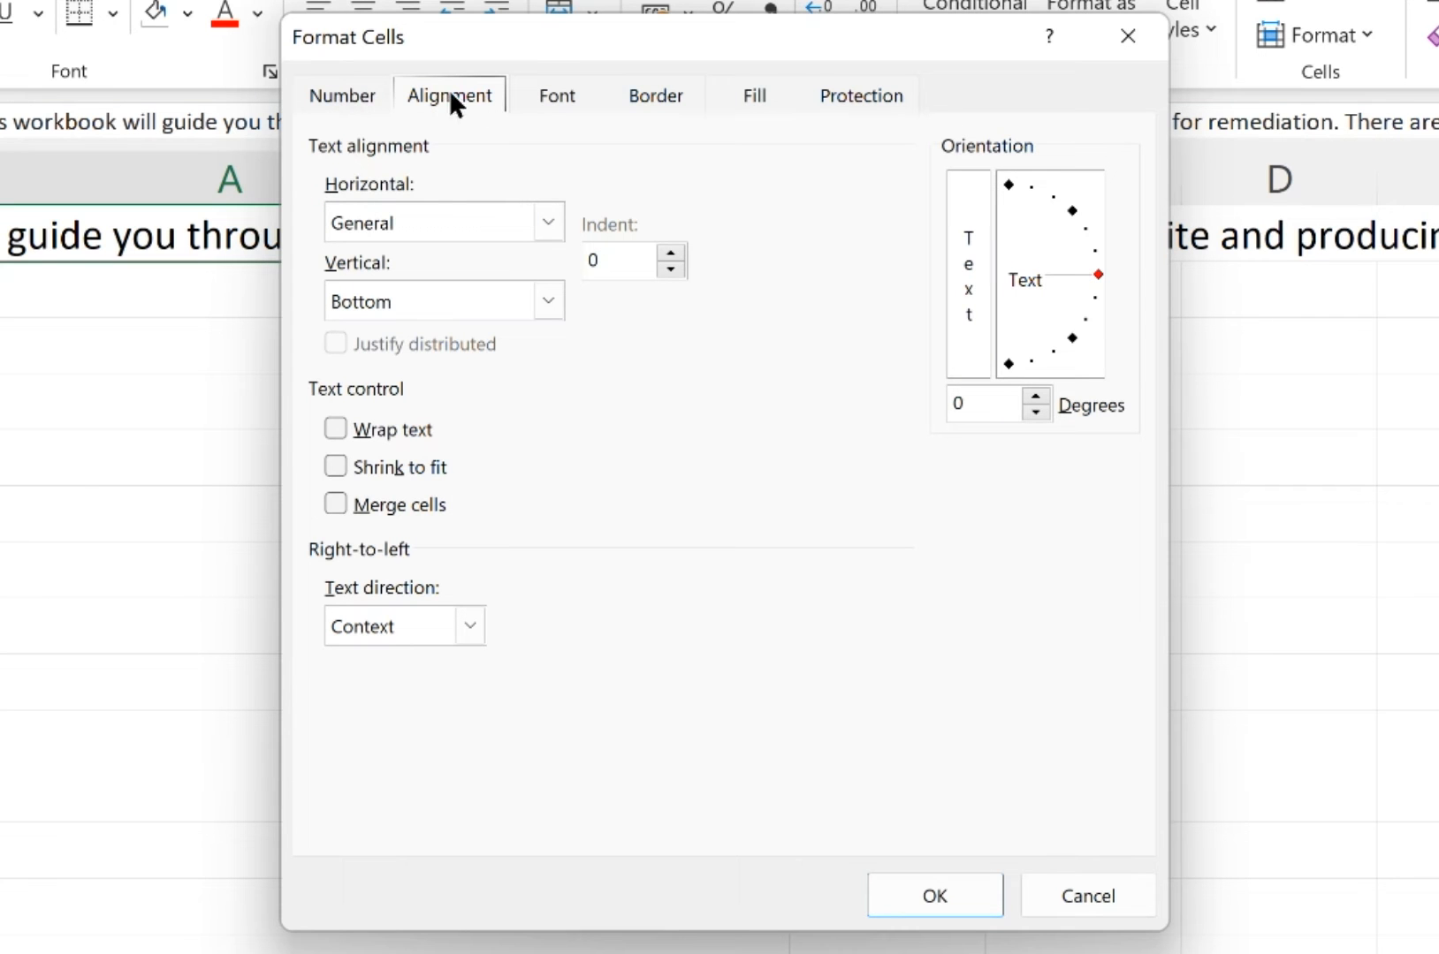
left_click(336, 428)
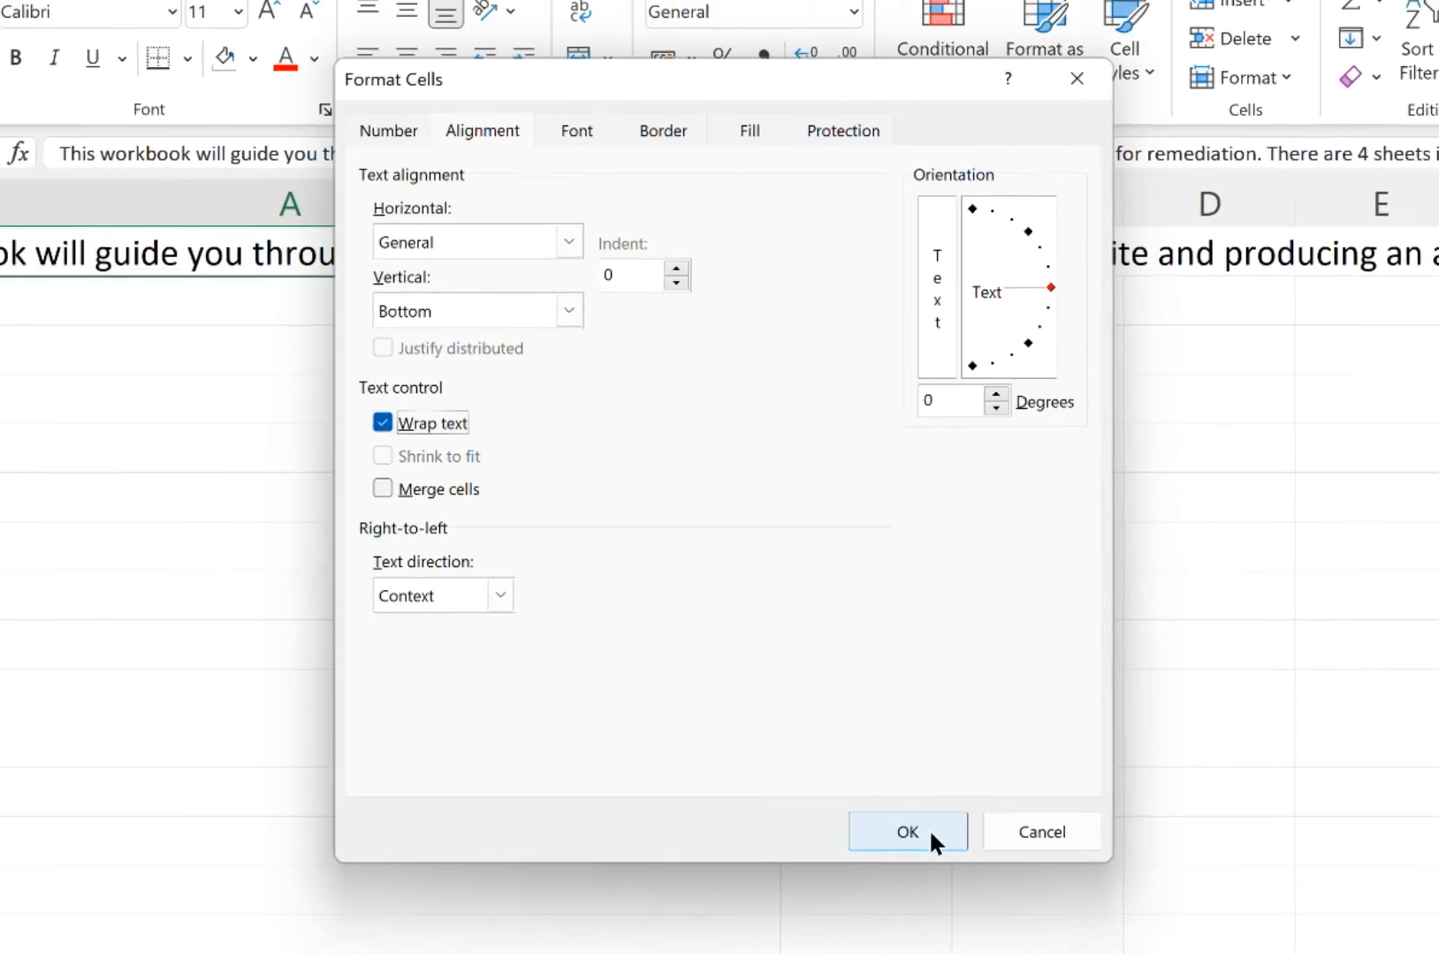
left_click(919, 831)
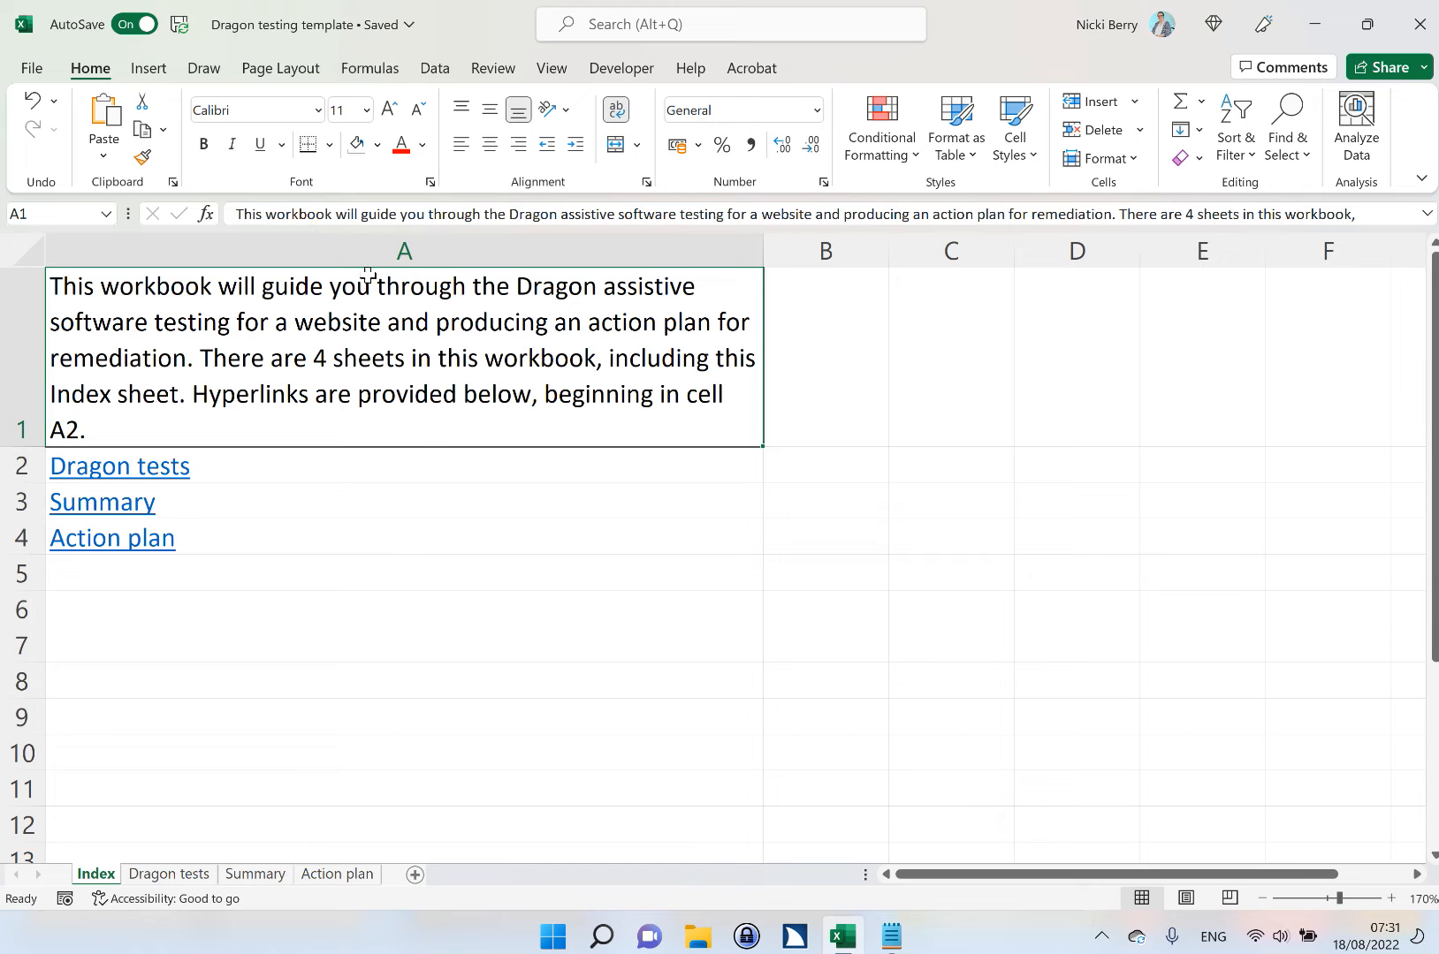
left_click(376, 149)
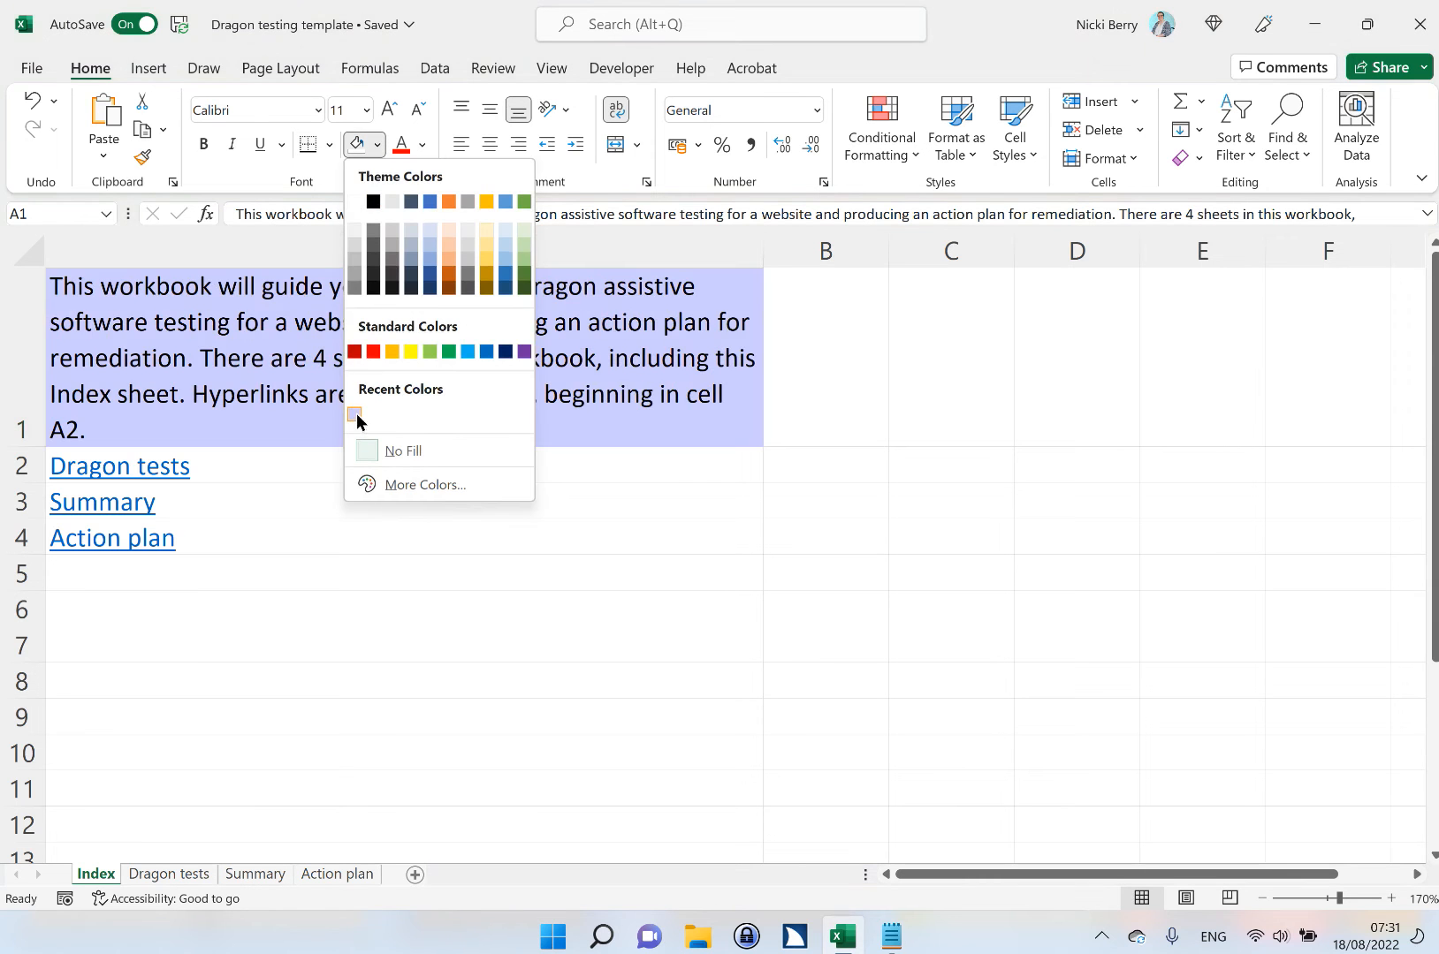
left_click(355, 413)
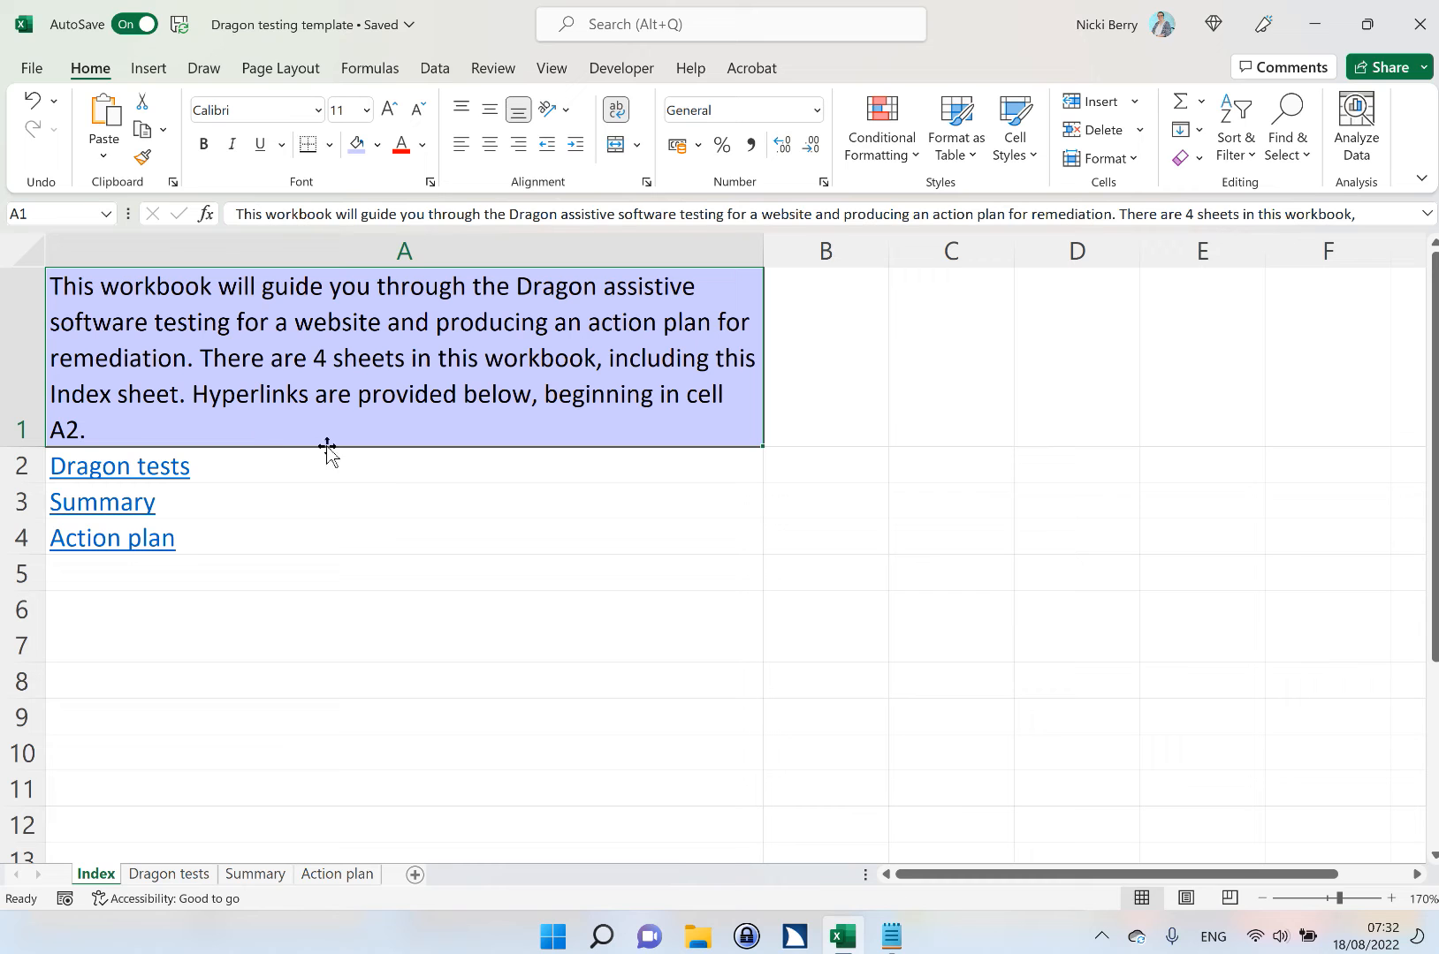
Copy the Notepad paragraph about the tests required for Dragon into cell A1 of the Dragon tests sheet in Excel.
left_click(181, 876)
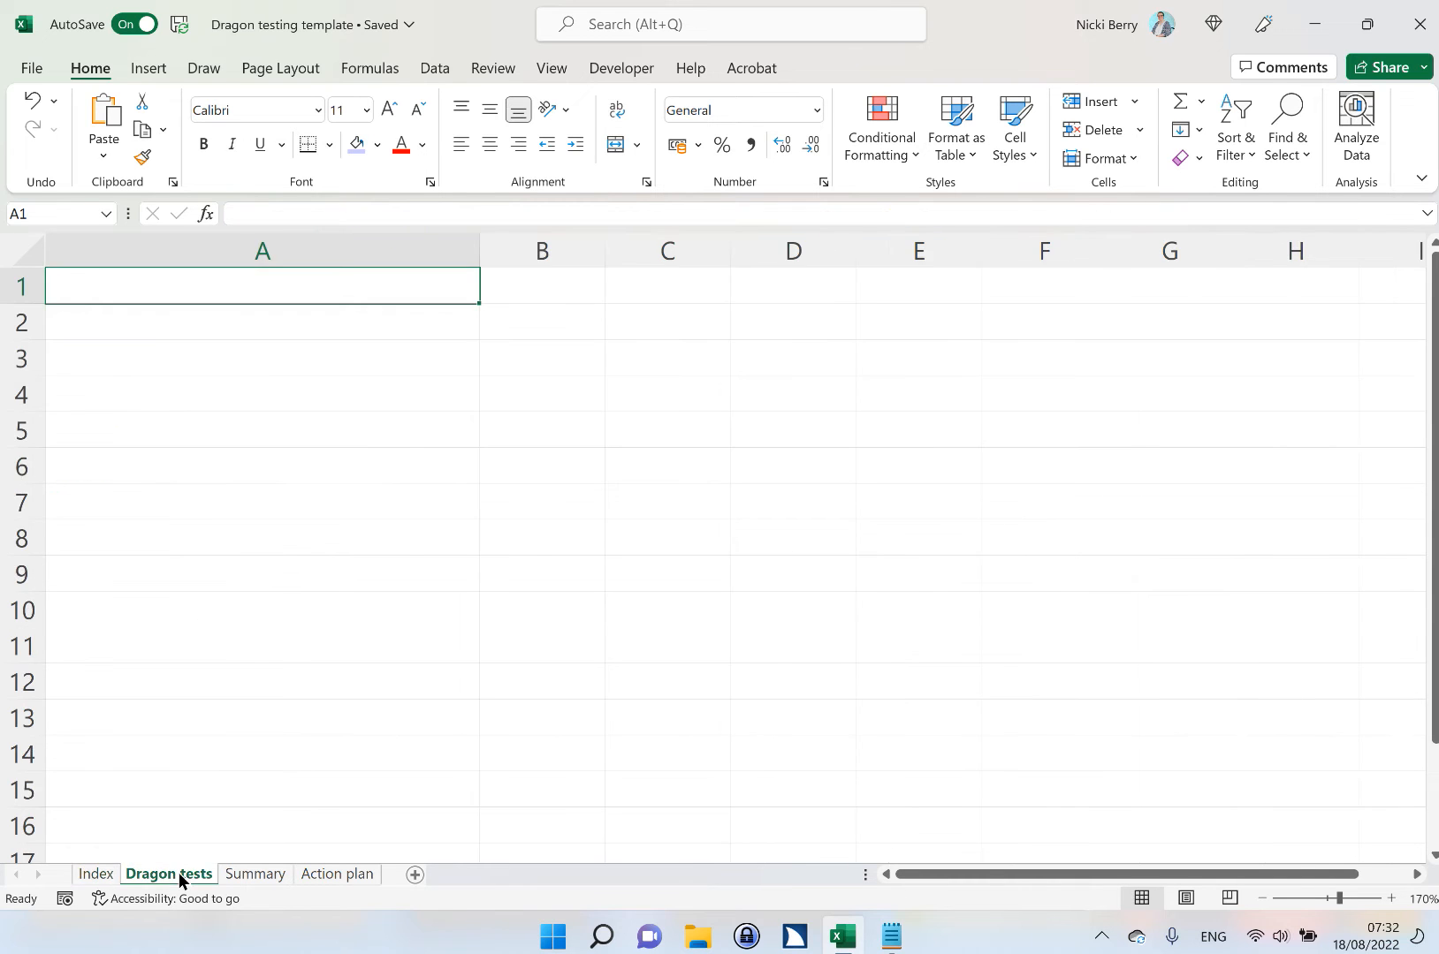
left_click(891, 935)
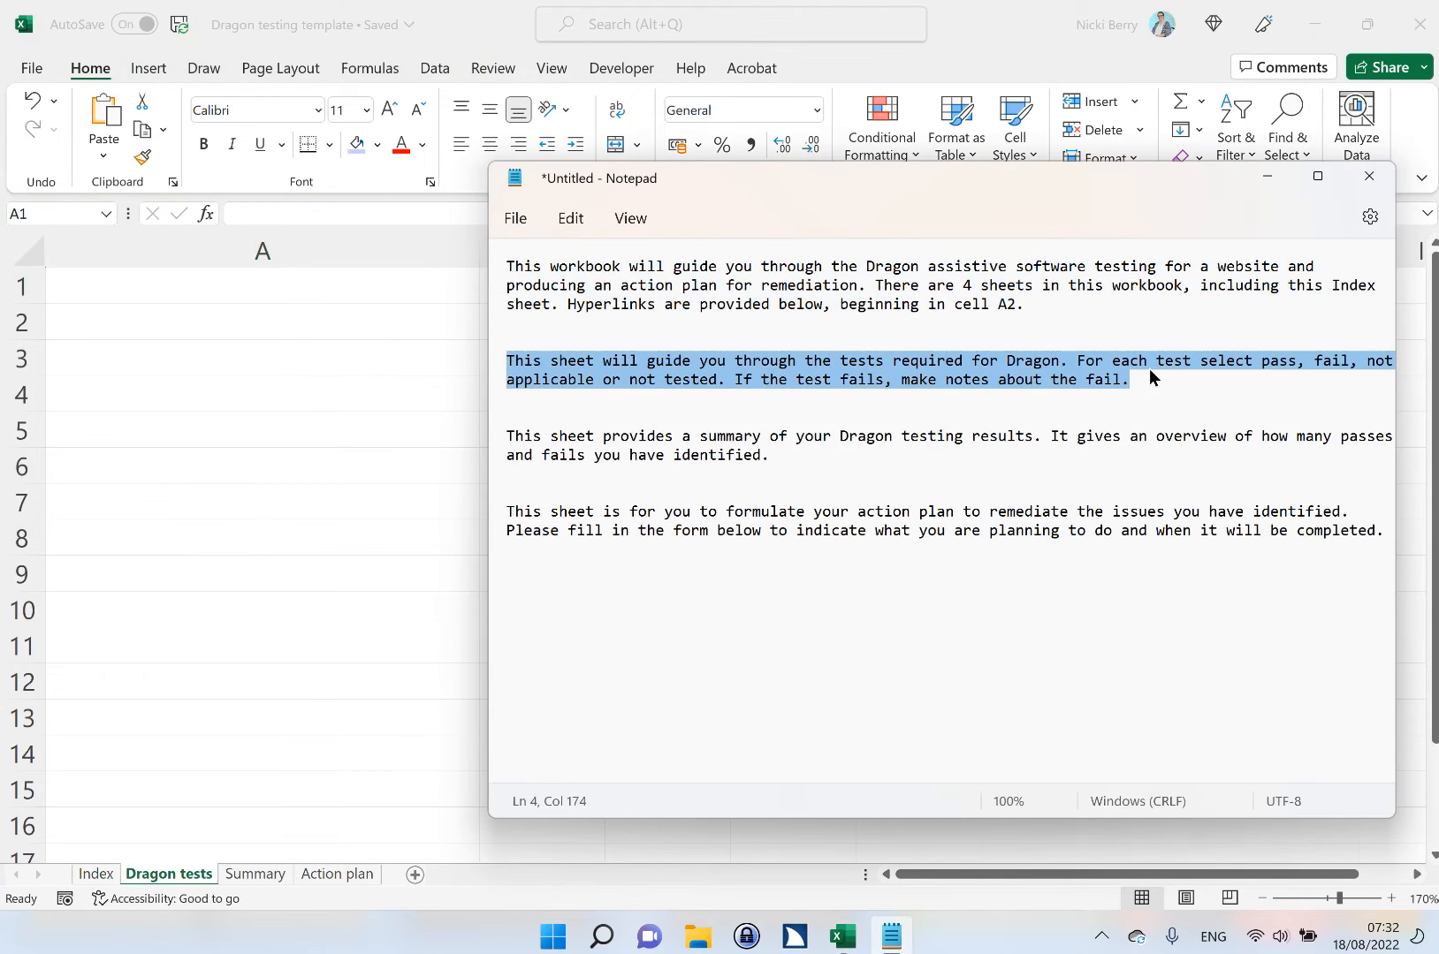
left_click(344, 283)
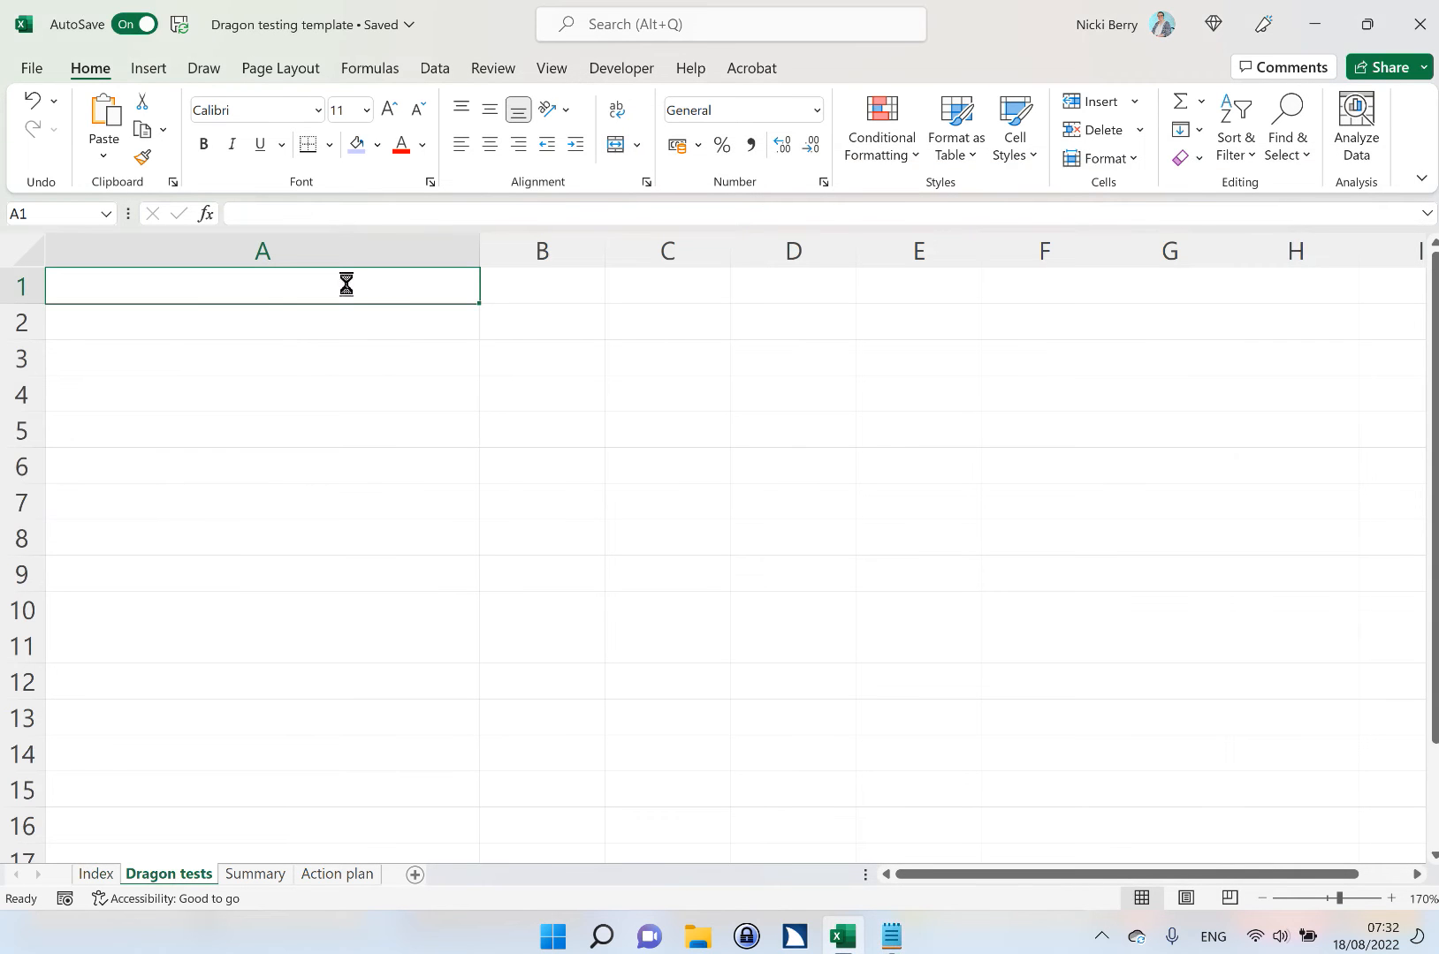
type("This sheet will guide you through the tests required for Dragon. For each test select pass, fail, not applicable or not tested. If the test fails, make notes about the fail.")
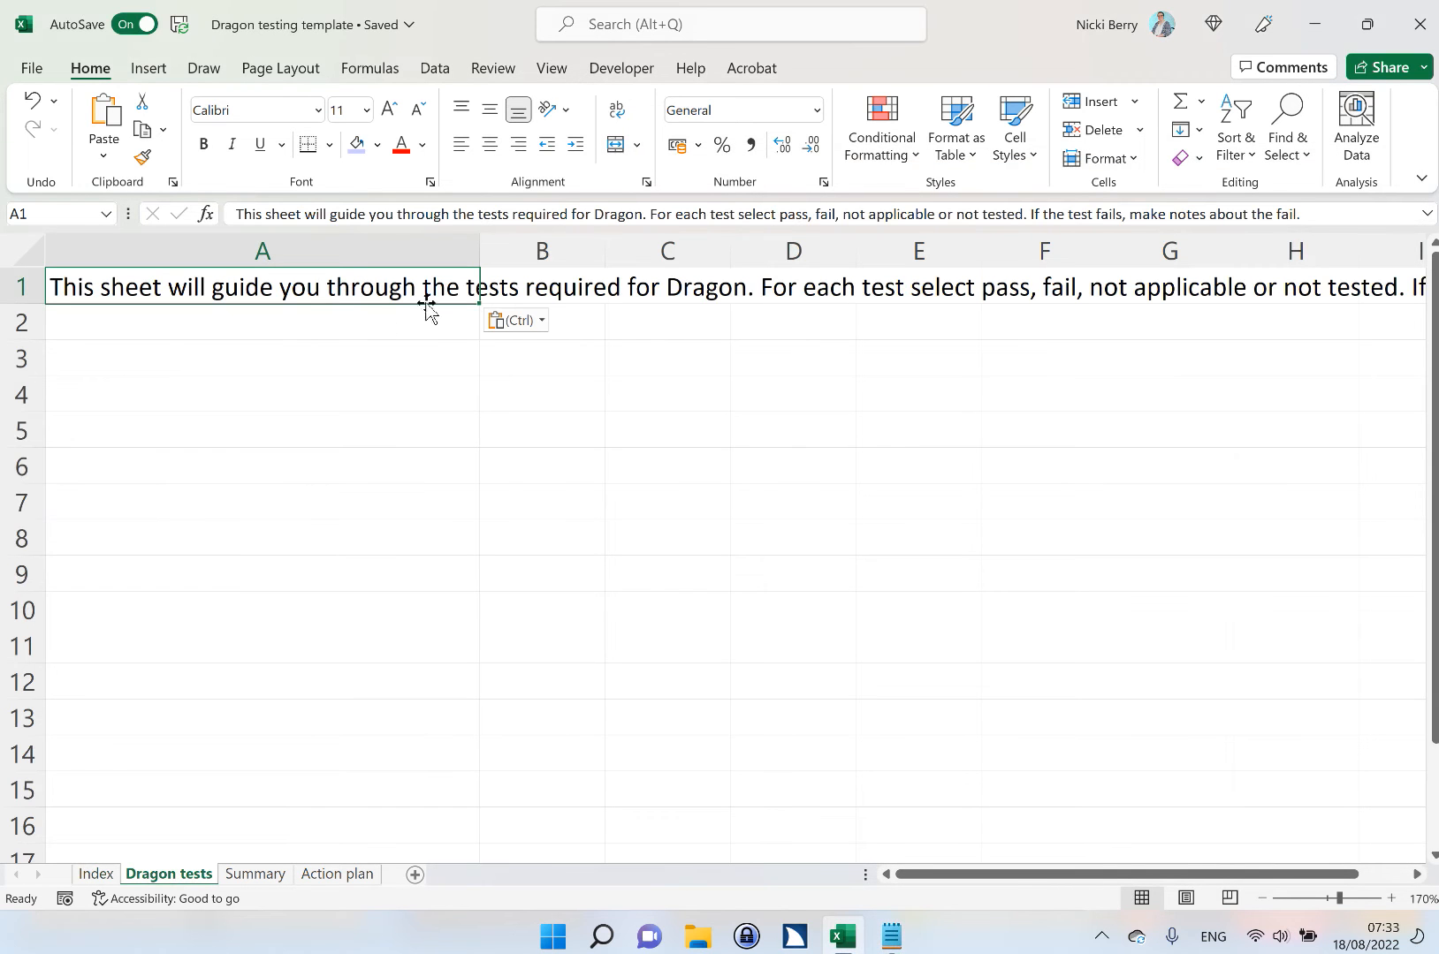
Wrap the text in cell A1 of the Dragon tests sheet and fill the cell with light purple.
right_click(265, 246)
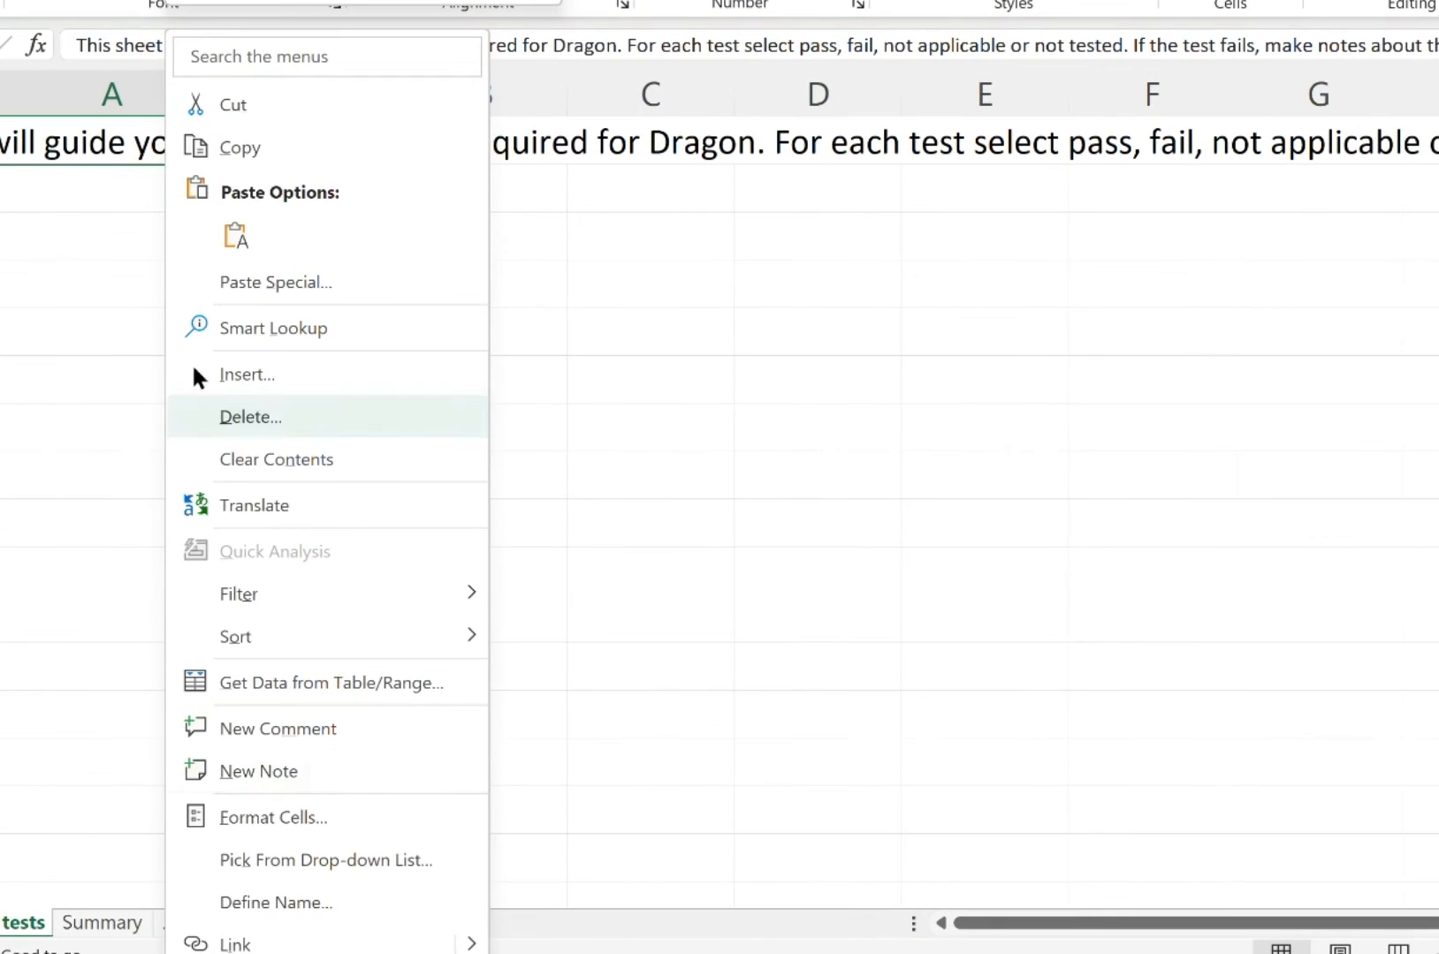
left_click(273, 818)
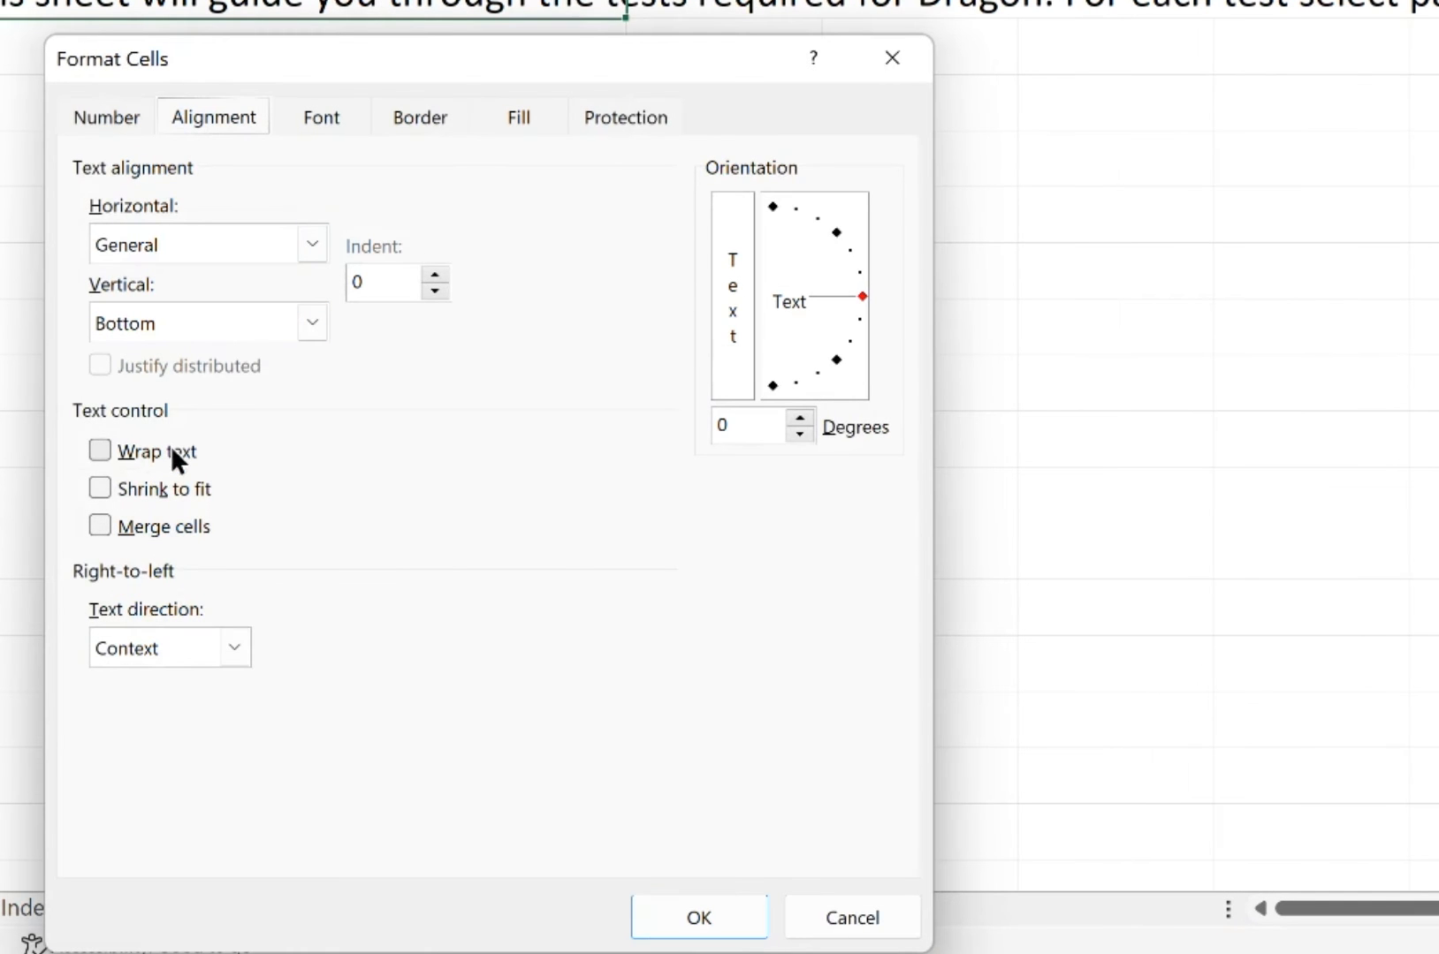
left_click(161, 453)
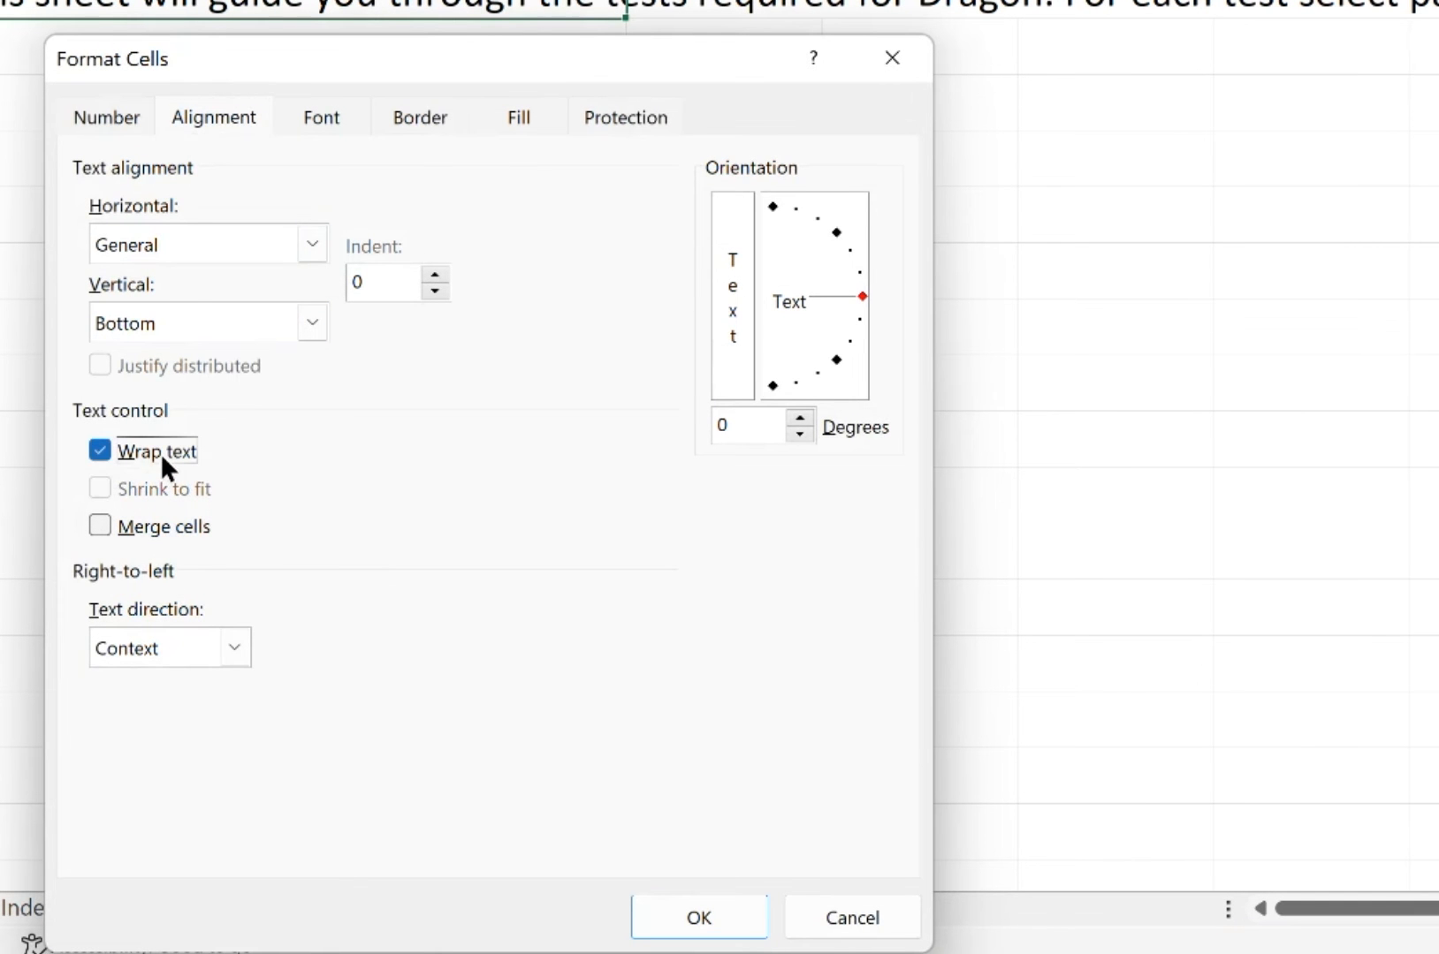
left_click(702, 919)
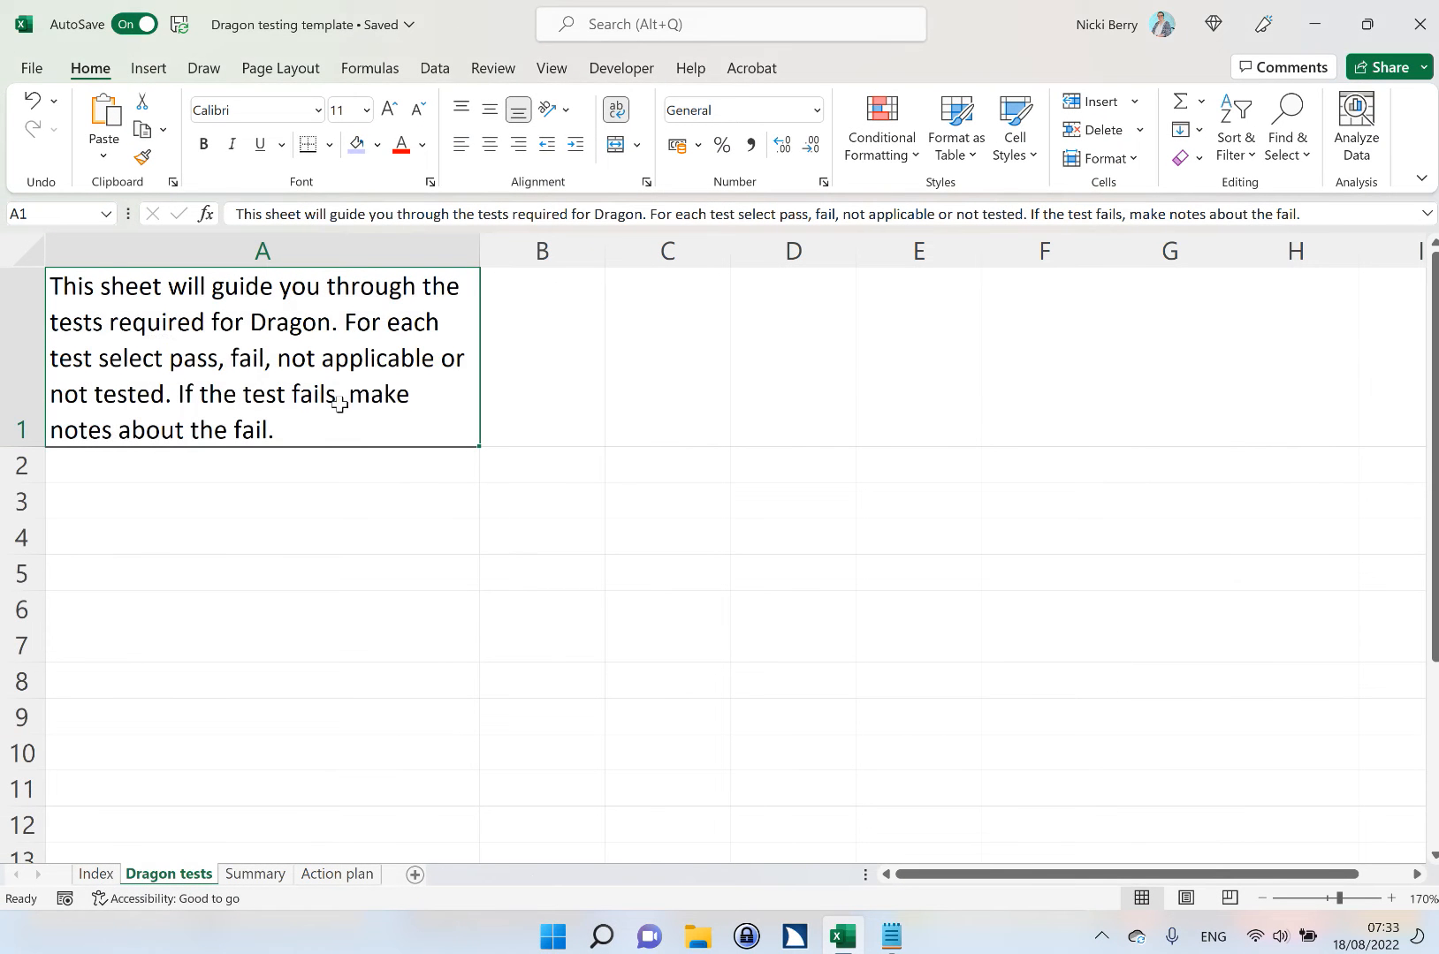
left_click(355, 146)
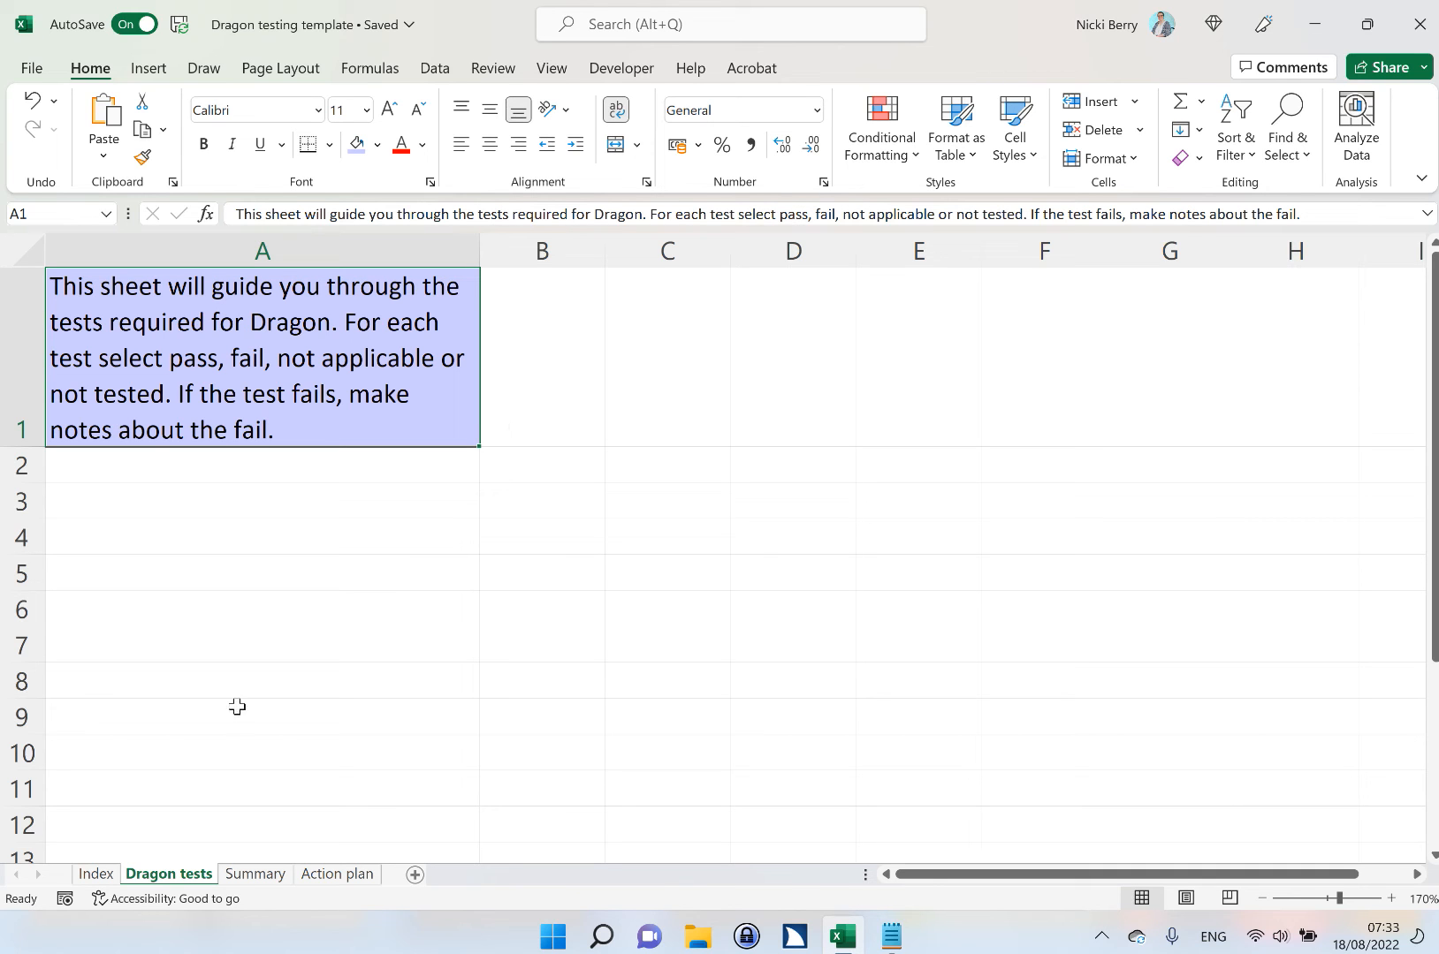
Copy the Notepad paragraph describing the summary of Dragon testing results into cell A1 of the Summary sheet in Excel.
left_click(261, 873)
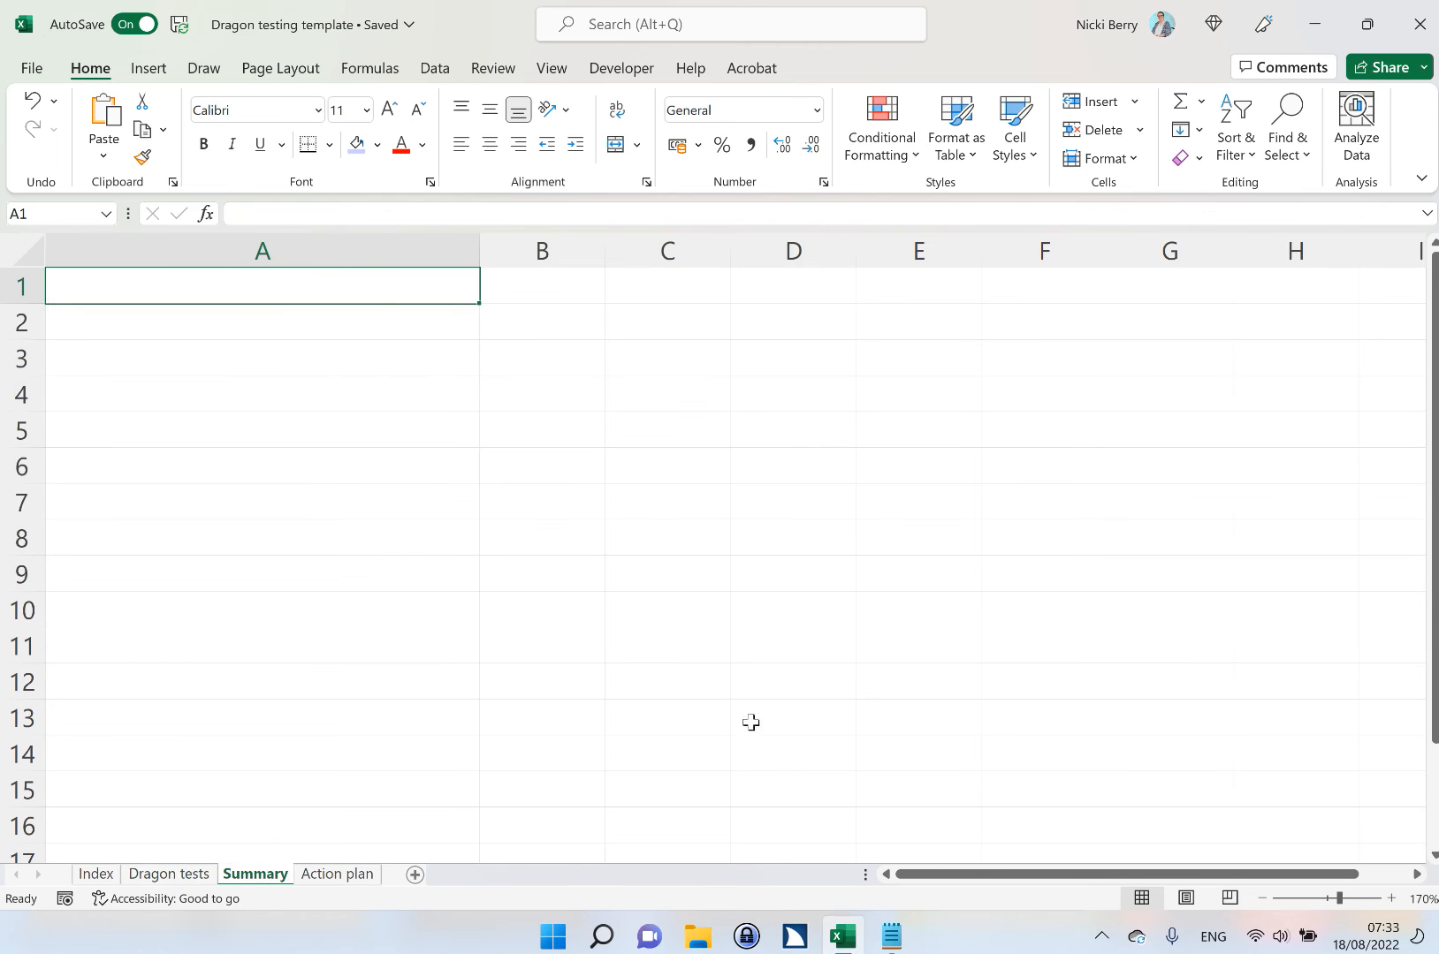
left_click(895, 945)
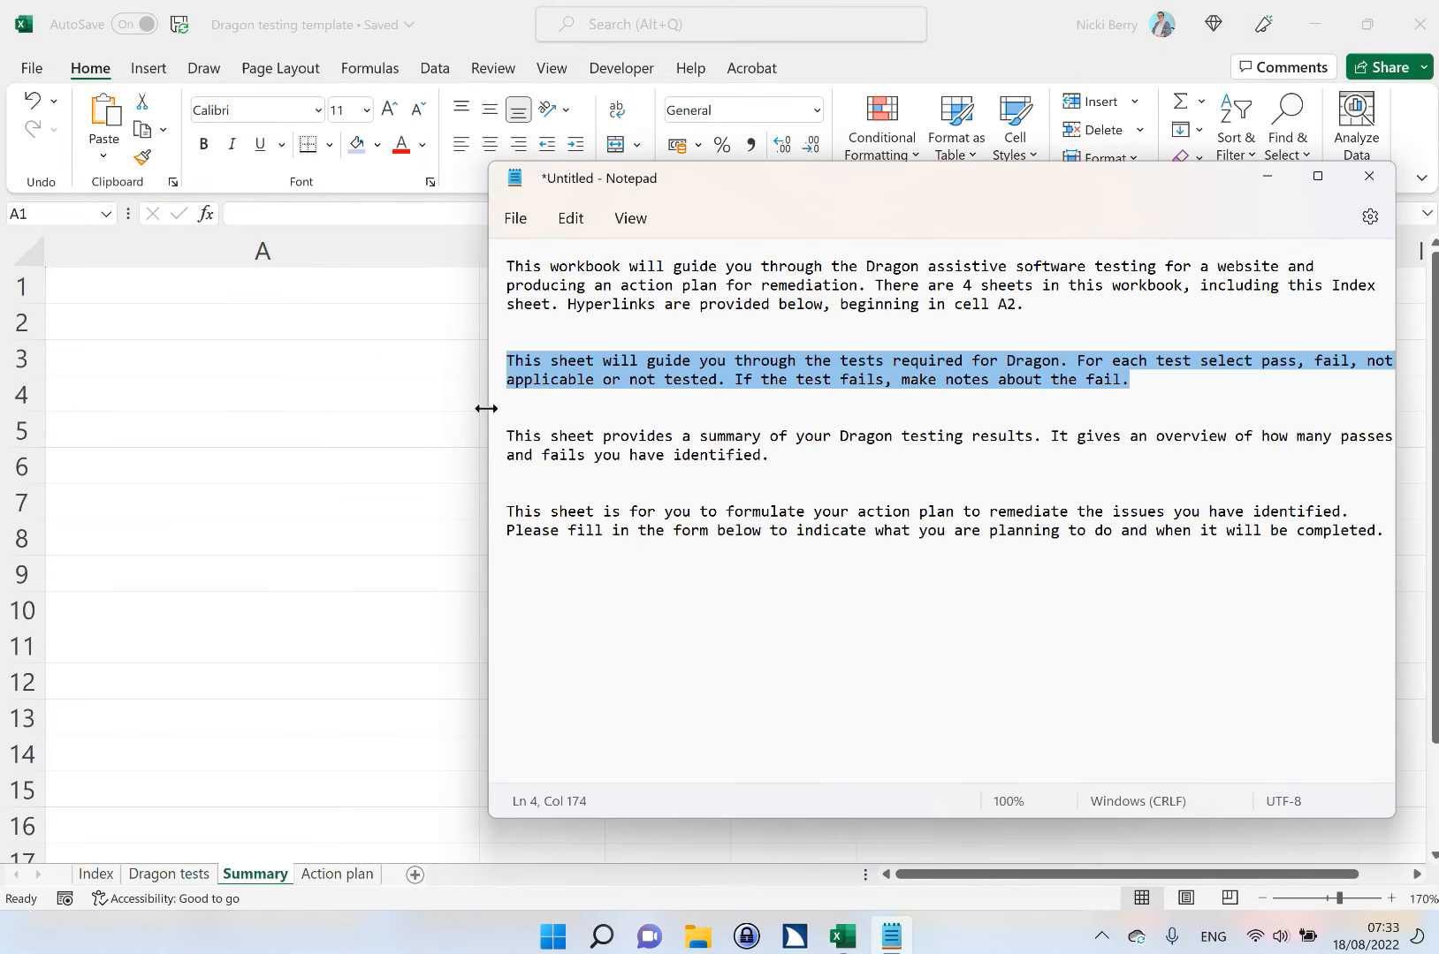
triple_click(685, 459)
left_click_drag(685, 460, 806, 463)
key("ctrl+c")
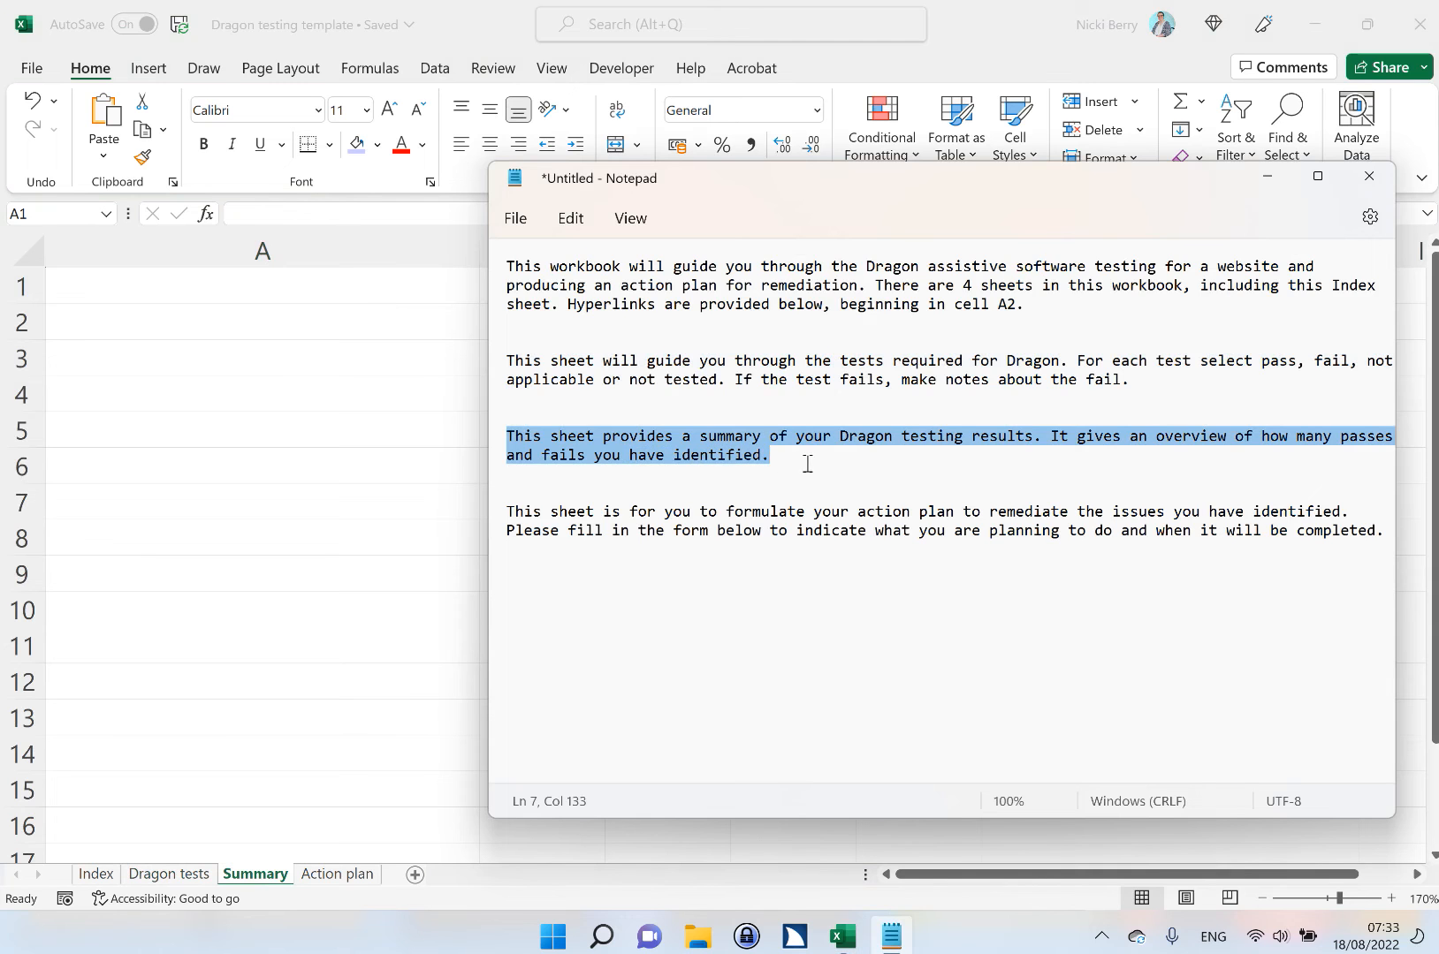
left_click(389, 283)
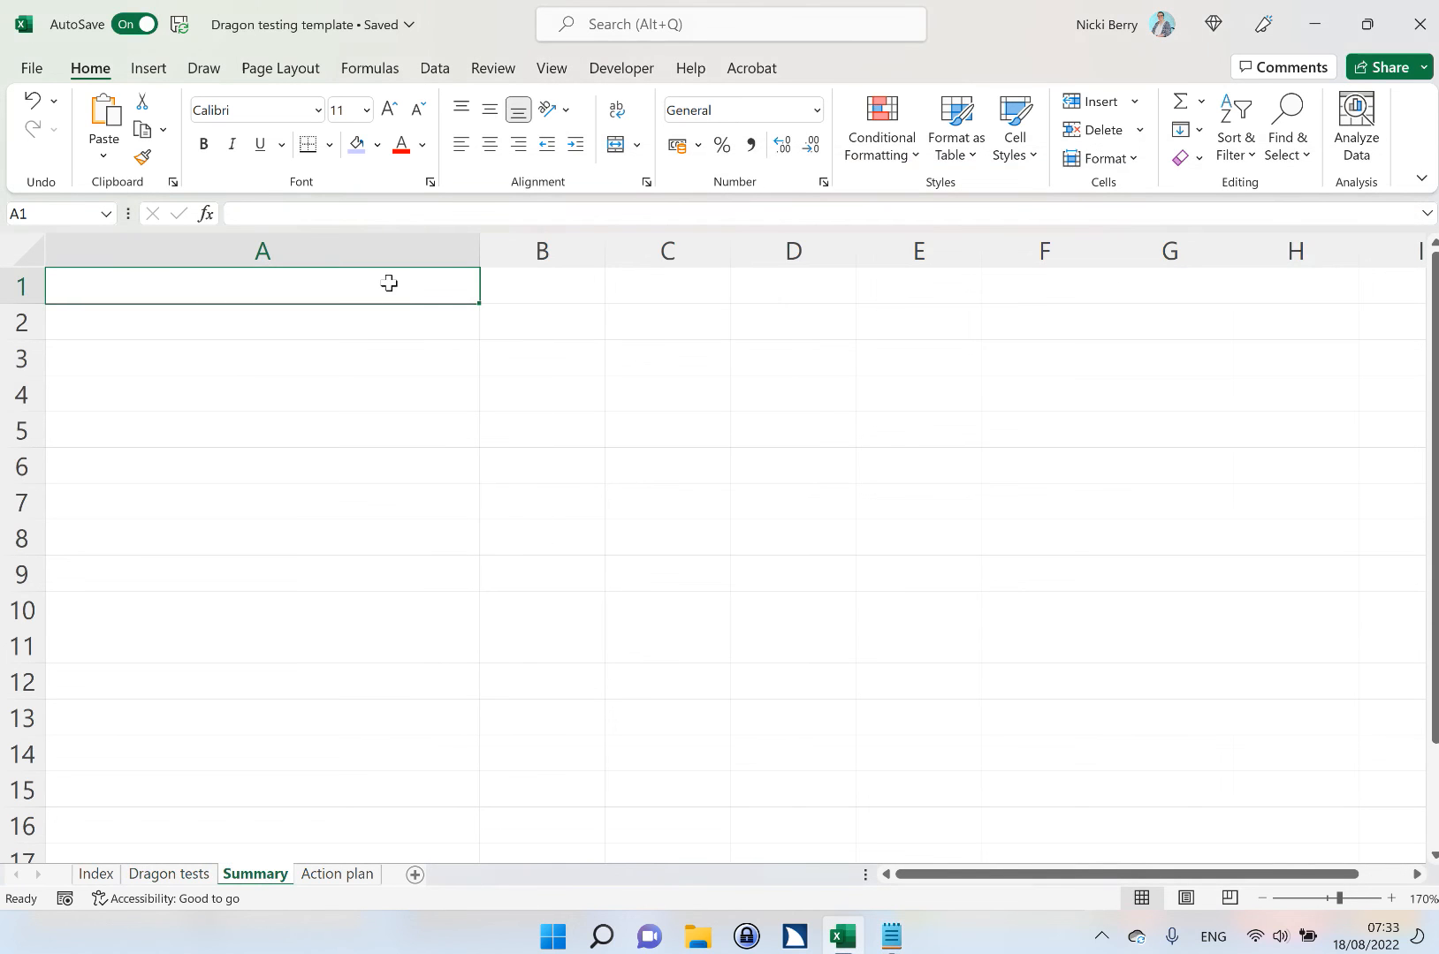
key("ctrl+v")
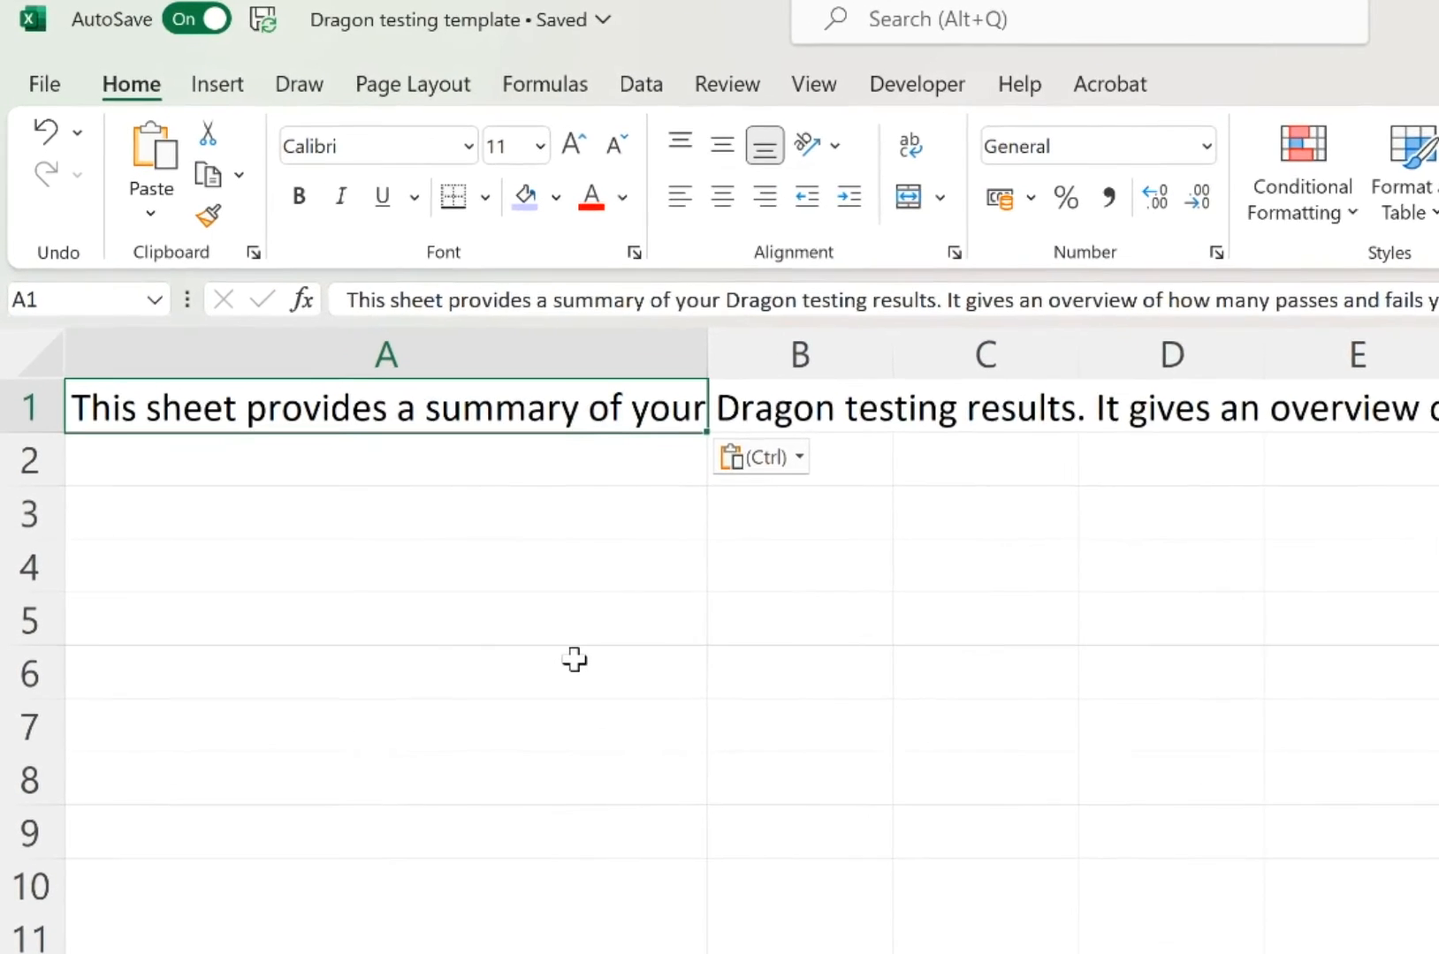
Turn on Wrap text for cell A1 of the Summary sheet through the Format Cells alignment settings.
key("alt")
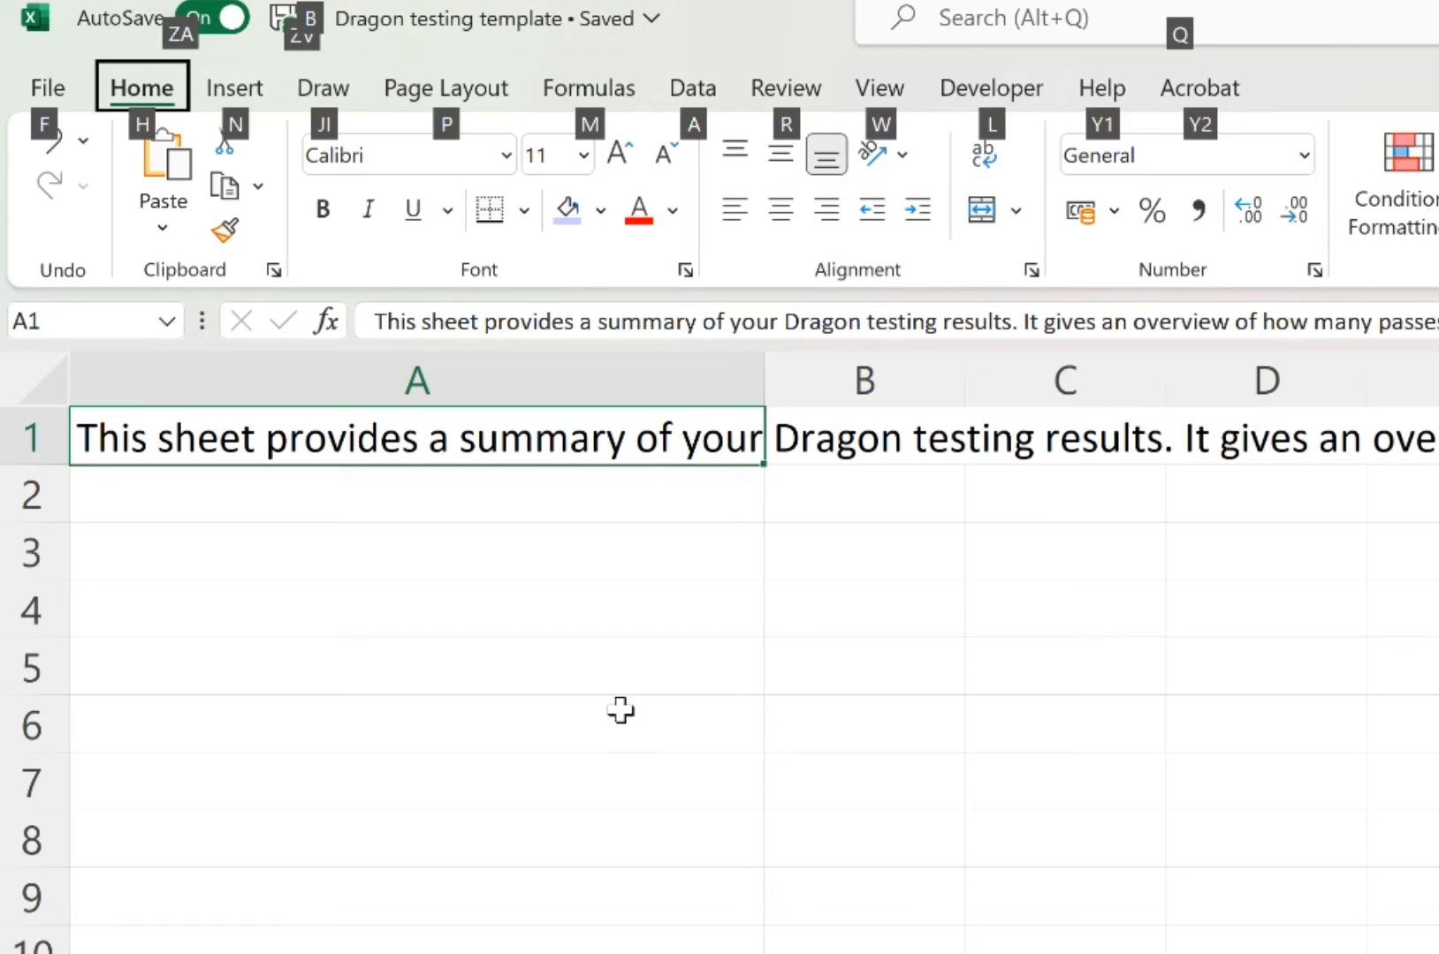
key("h")
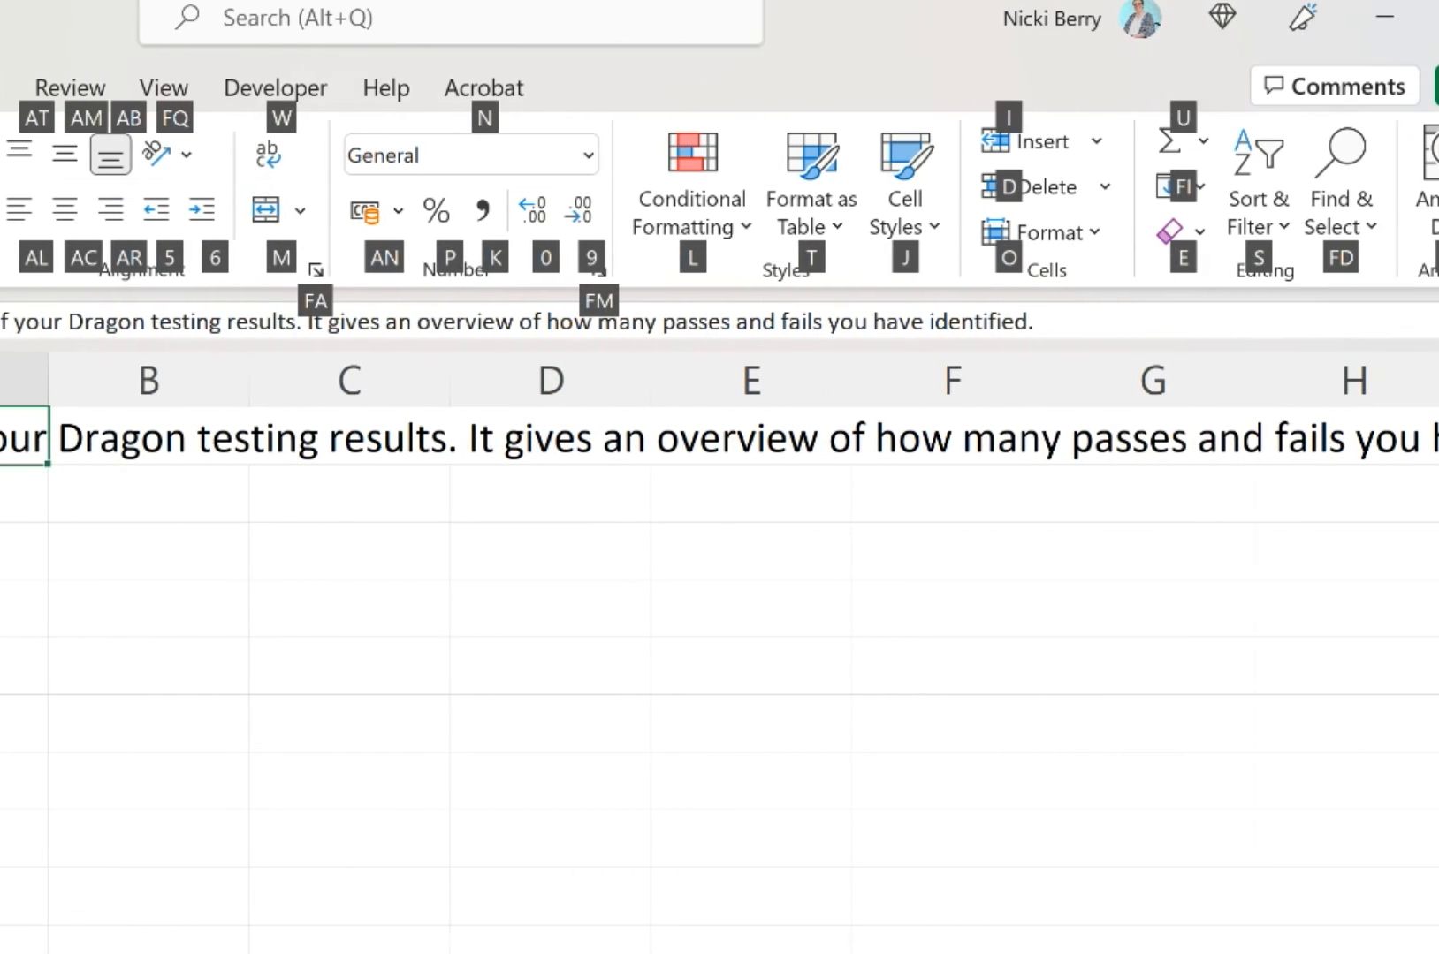
key("o")
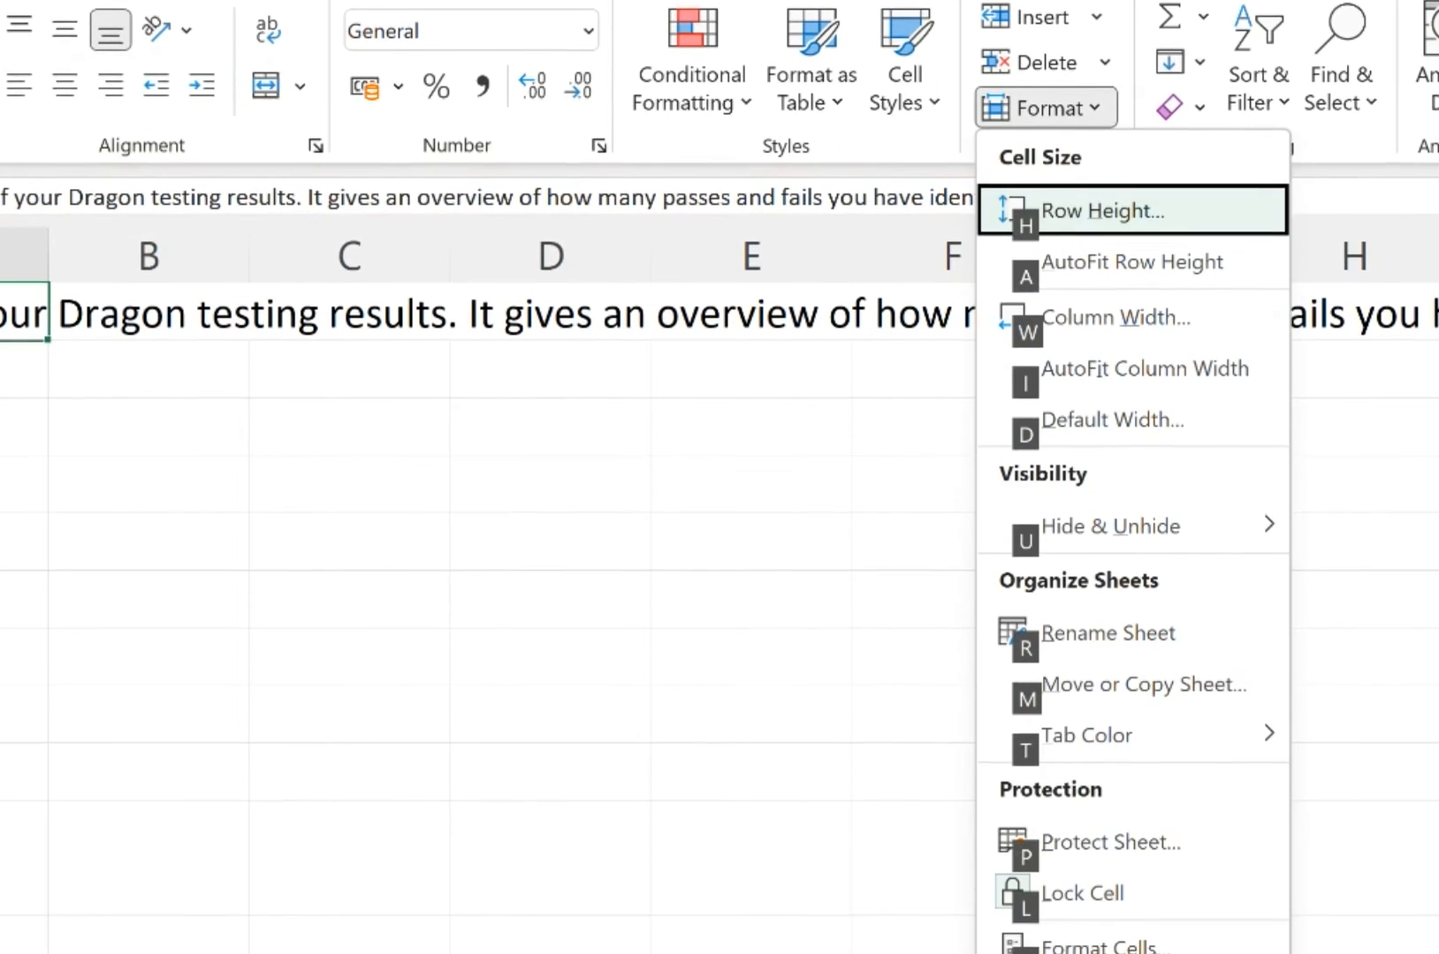
key("e")
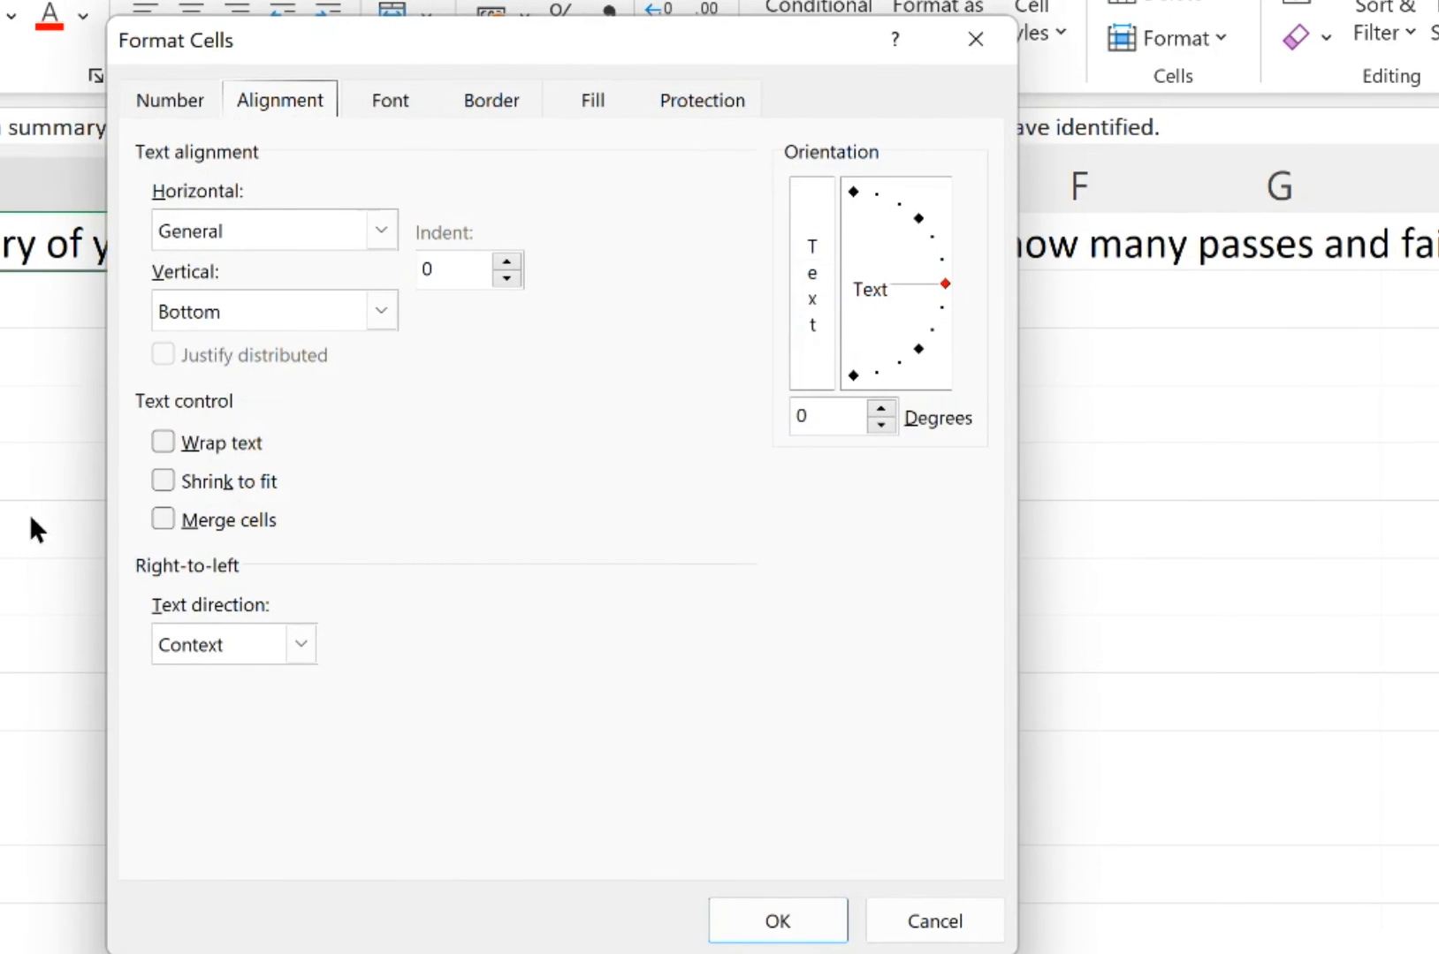
key("Tab")
key("Tab")
key("Tab")
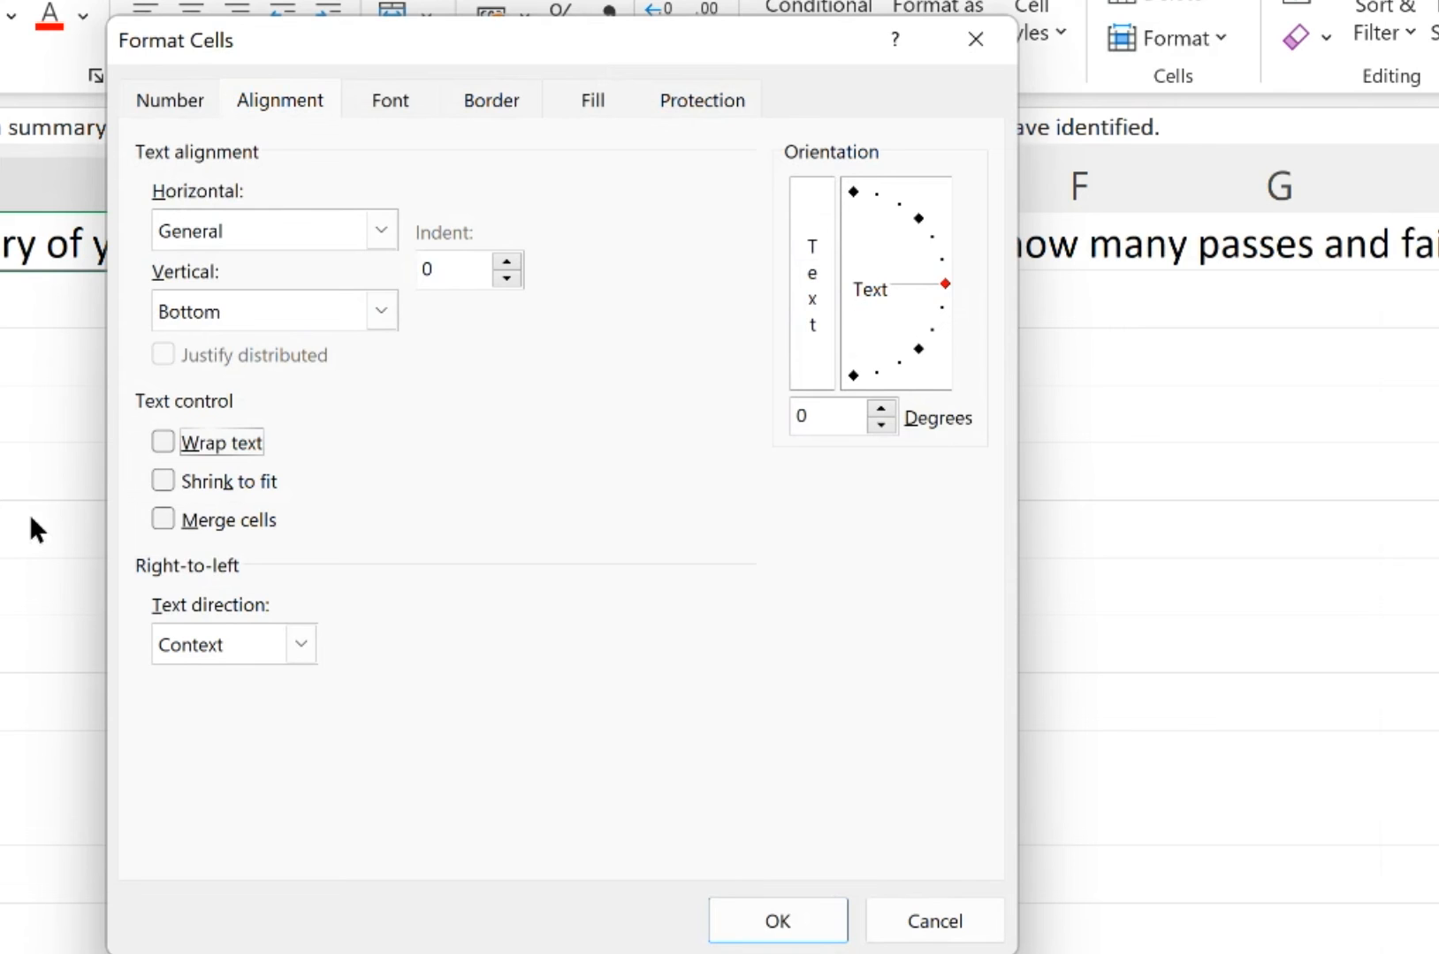
key("space")
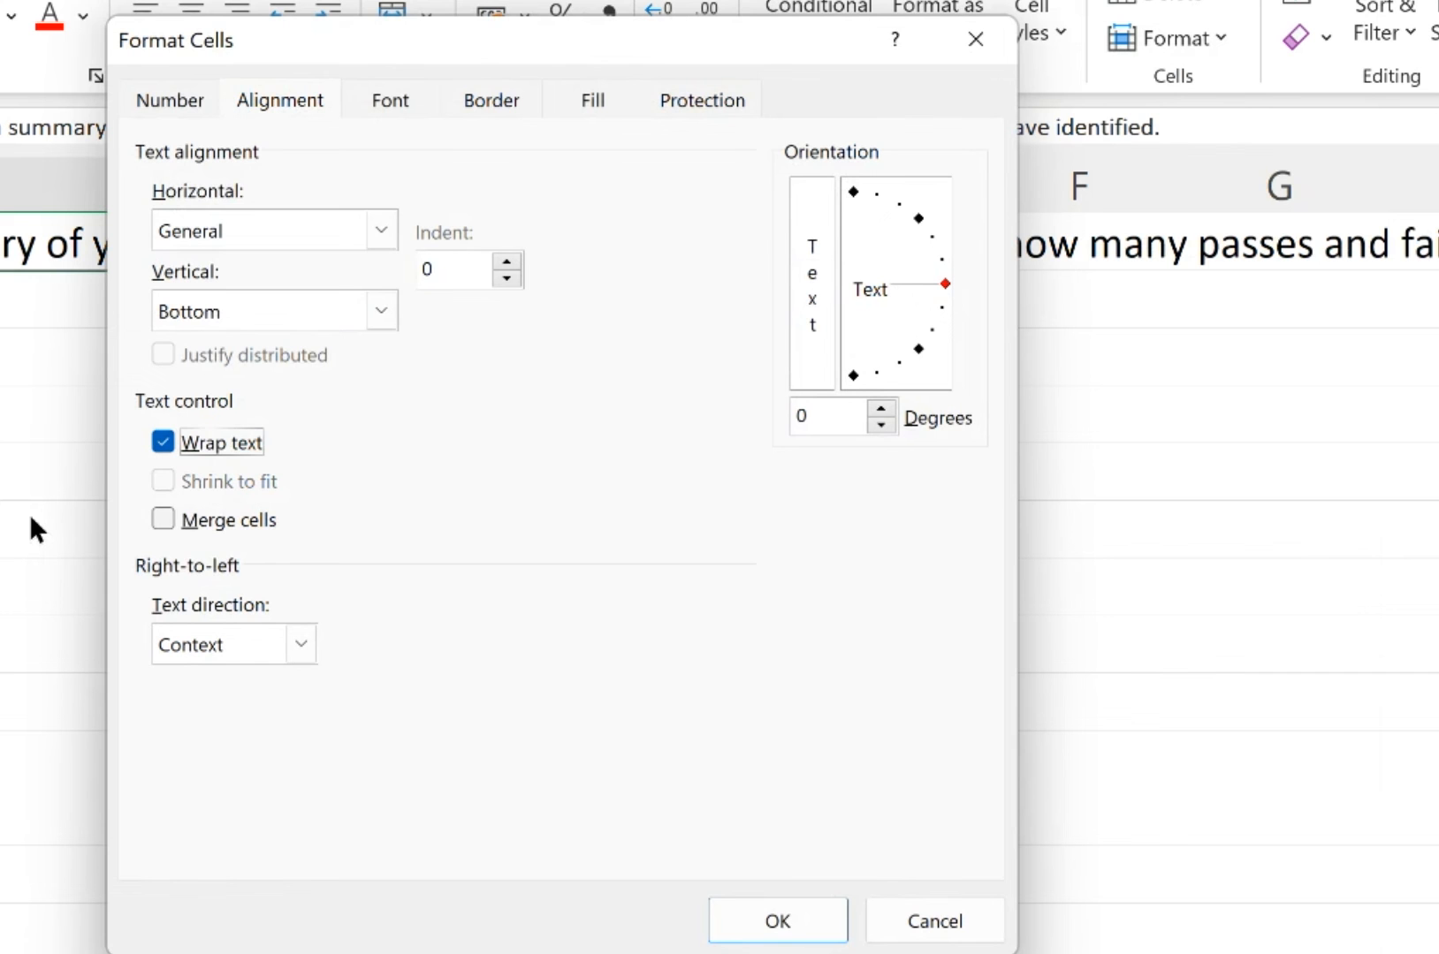
key("Tab")
key("Tab")
key("Tab")
key("Tab")
key("Tab")
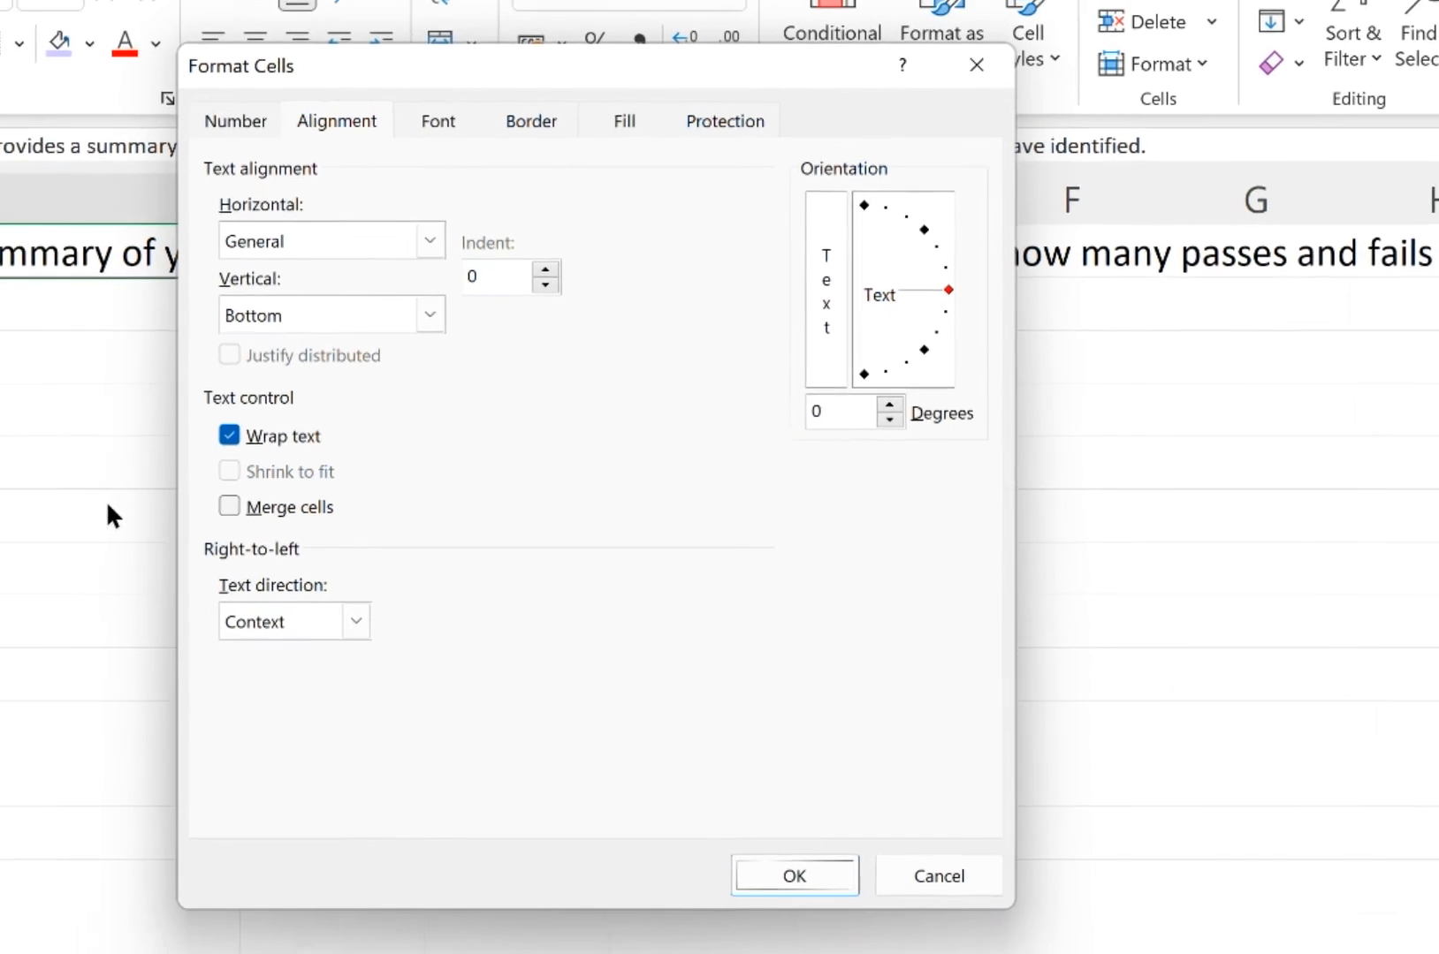
key("Return")
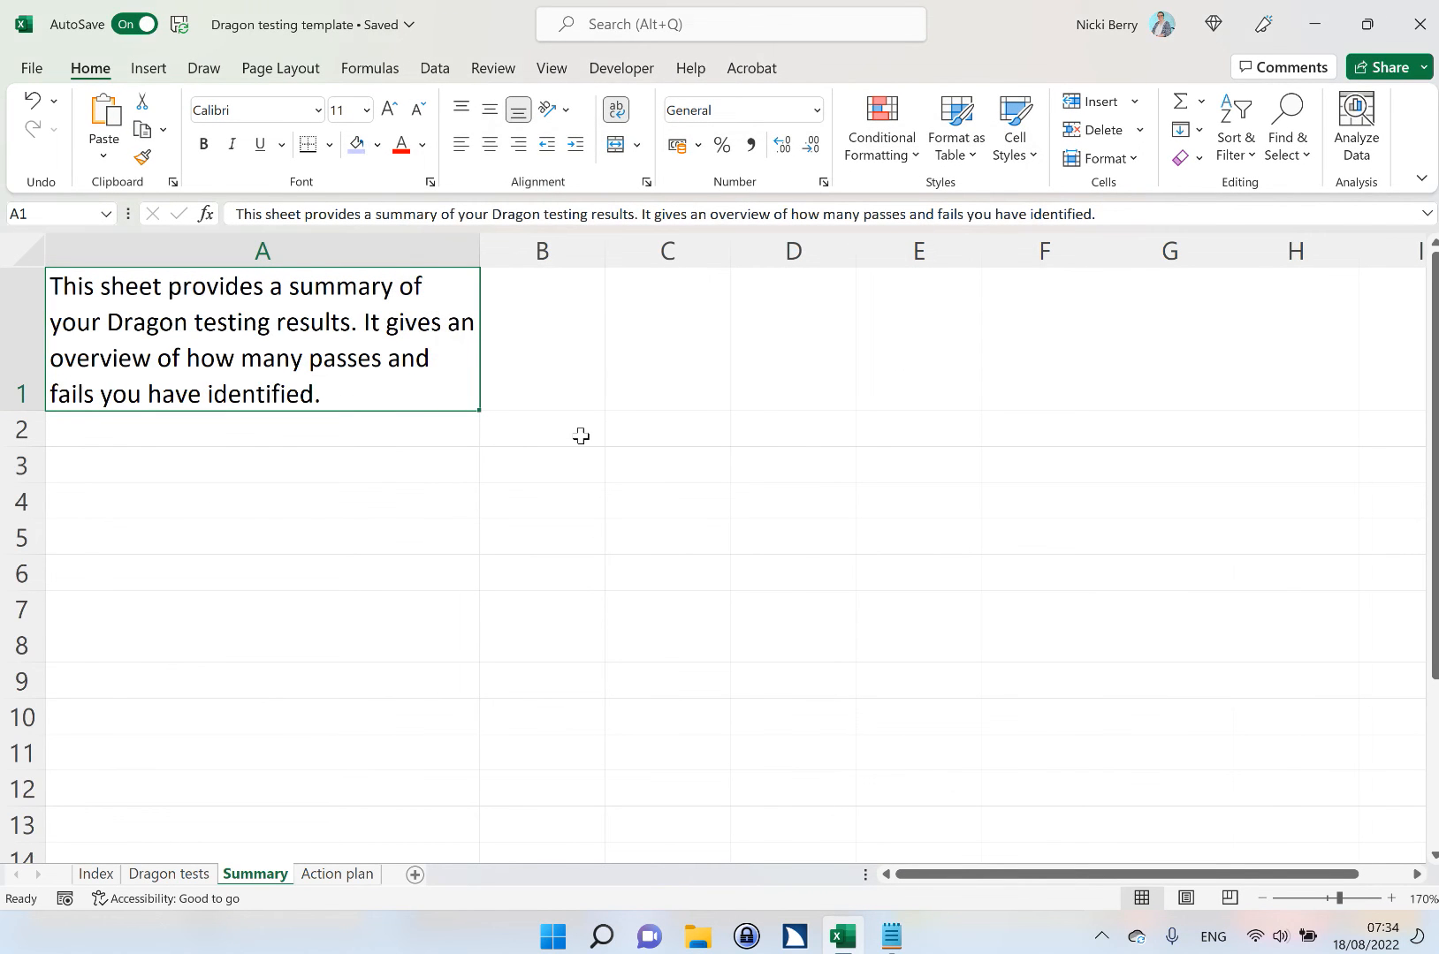
Fill cell A1 of the Summary sheet with the recently used light purple.
key("alt")
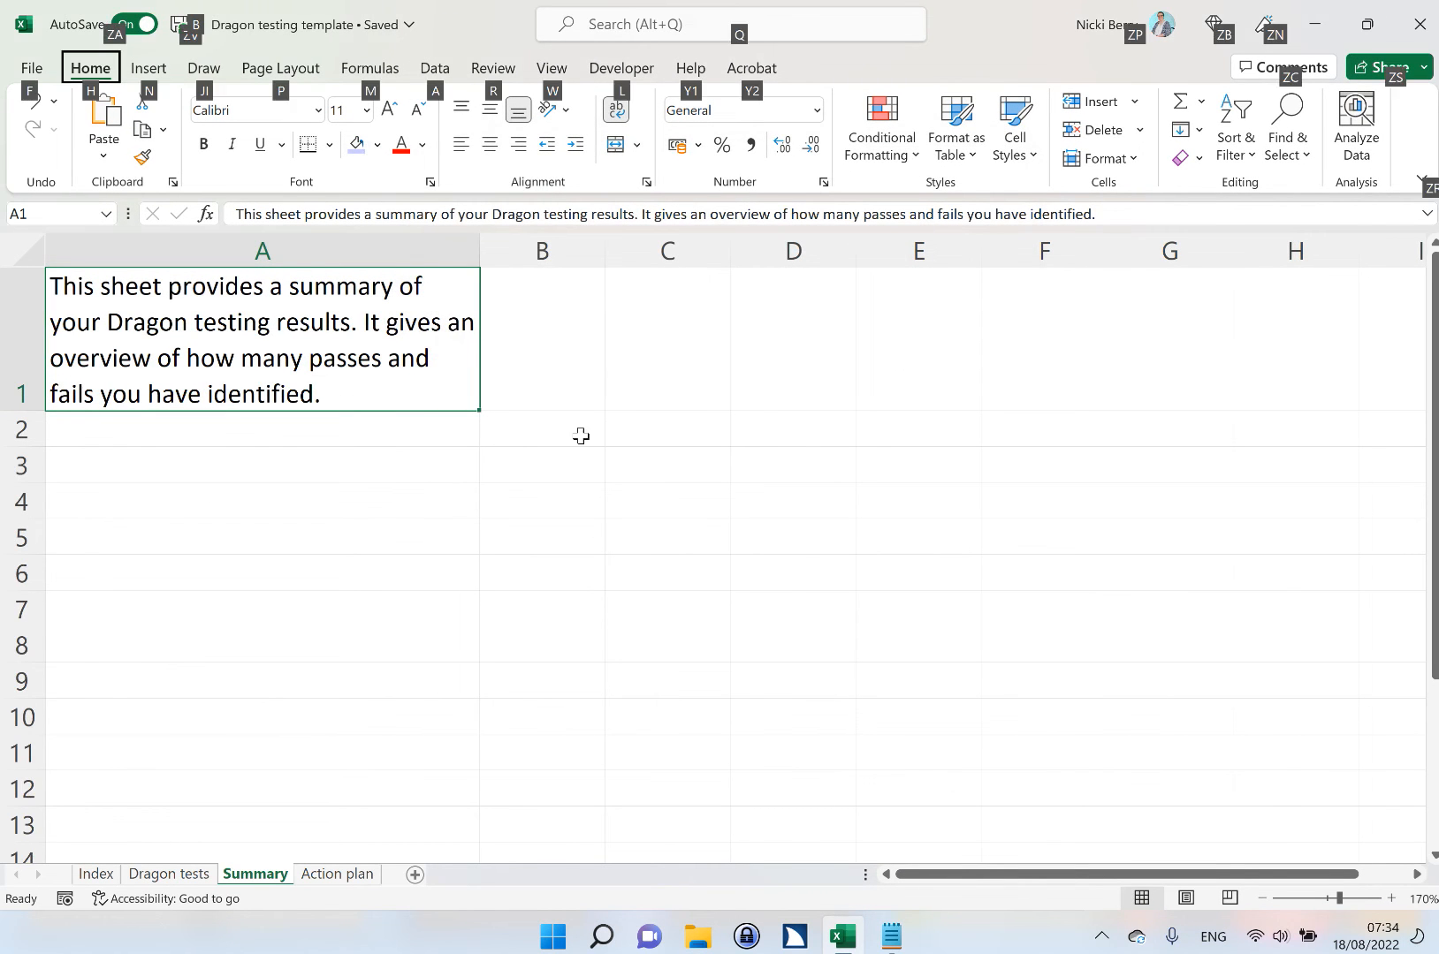
key("h")
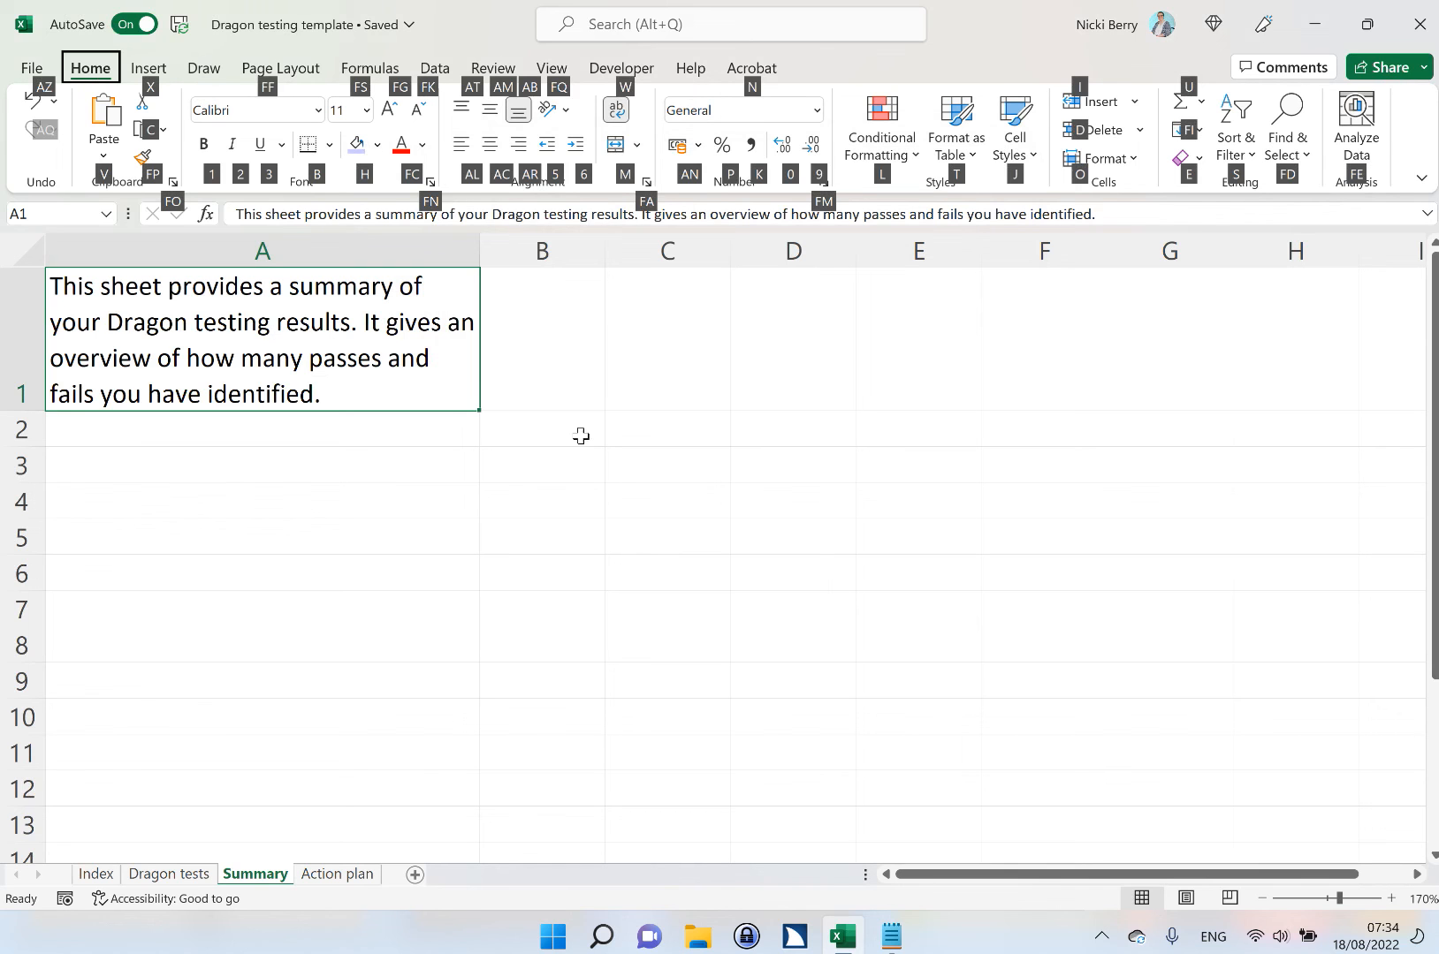
key("h")
key("Up")
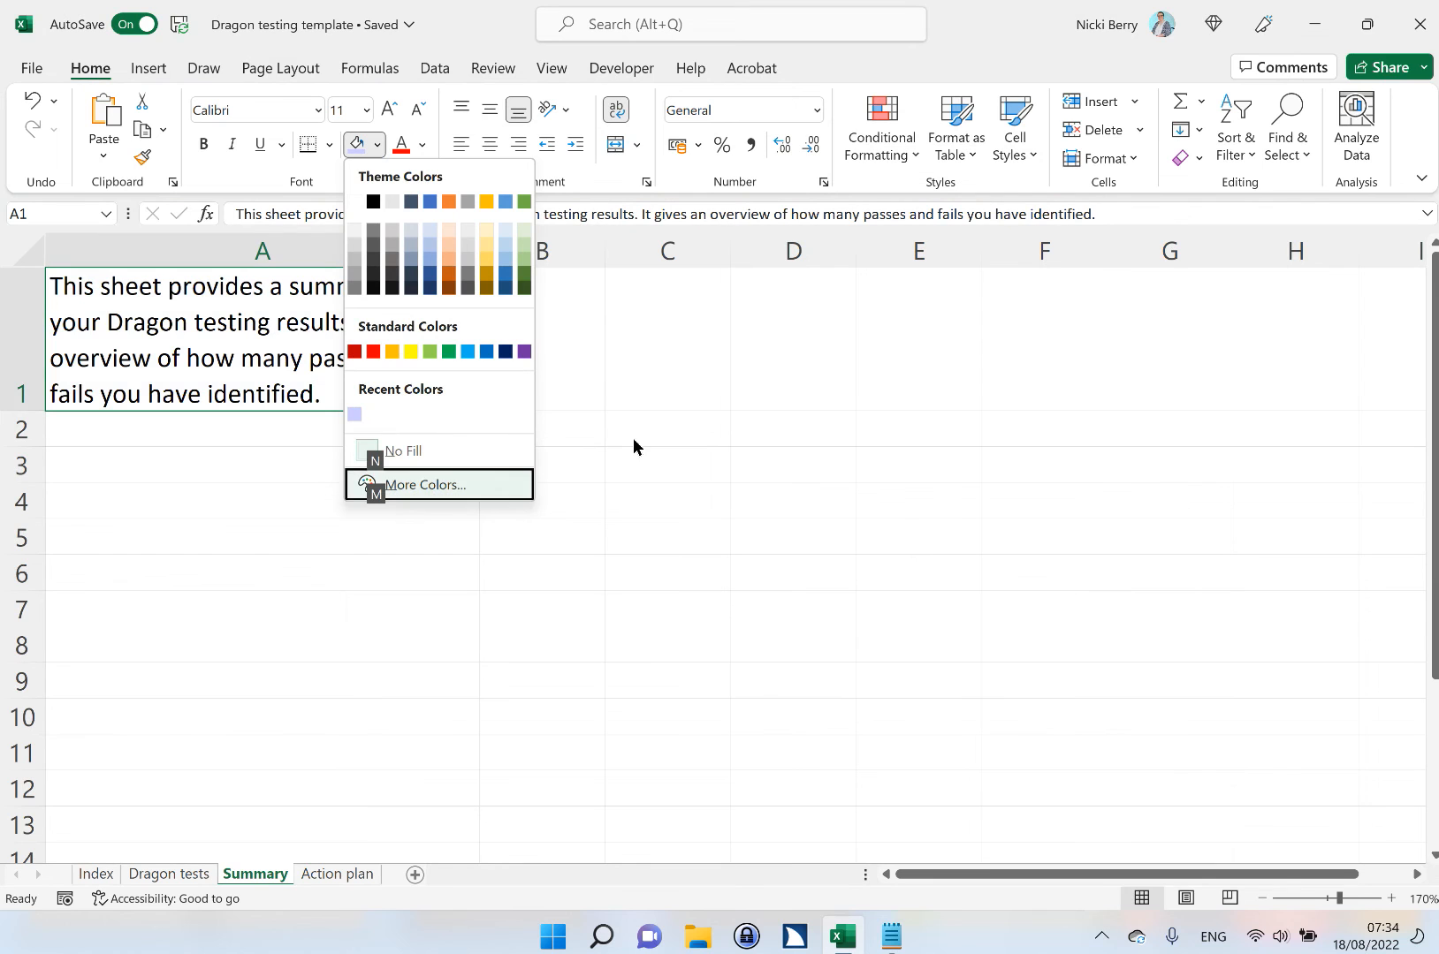
key("Up")
key("Up")
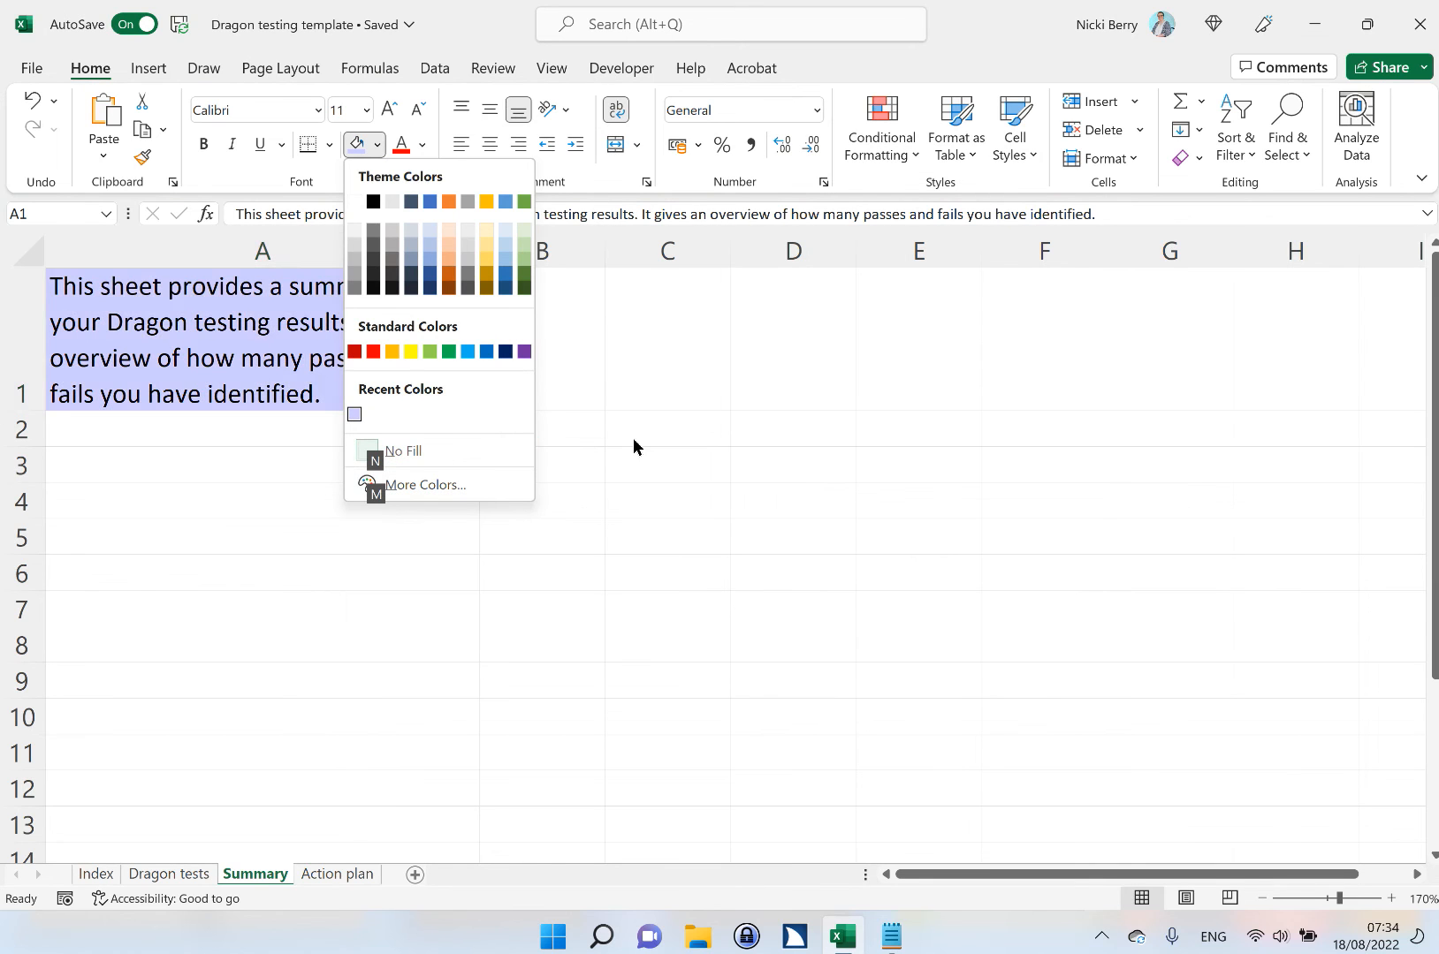
key("Return")
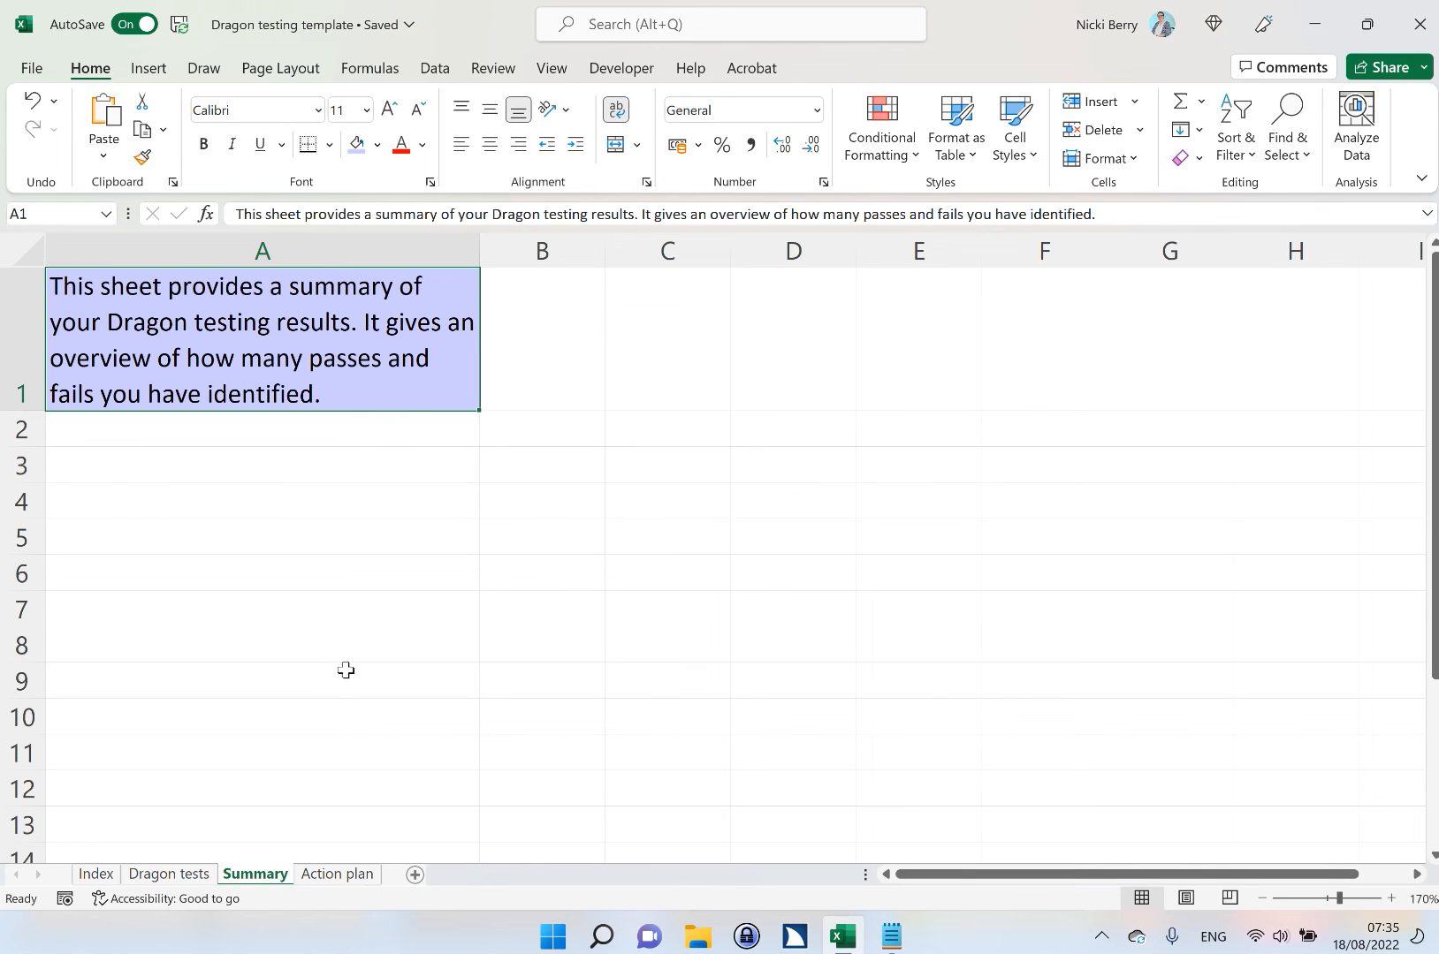
Copy the Notepad action plan paragraph into cell A1 of the Action plan sheet in Excel and apply the Summary sheet's A1 formatting with Format Painter.
left_click(344, 876)
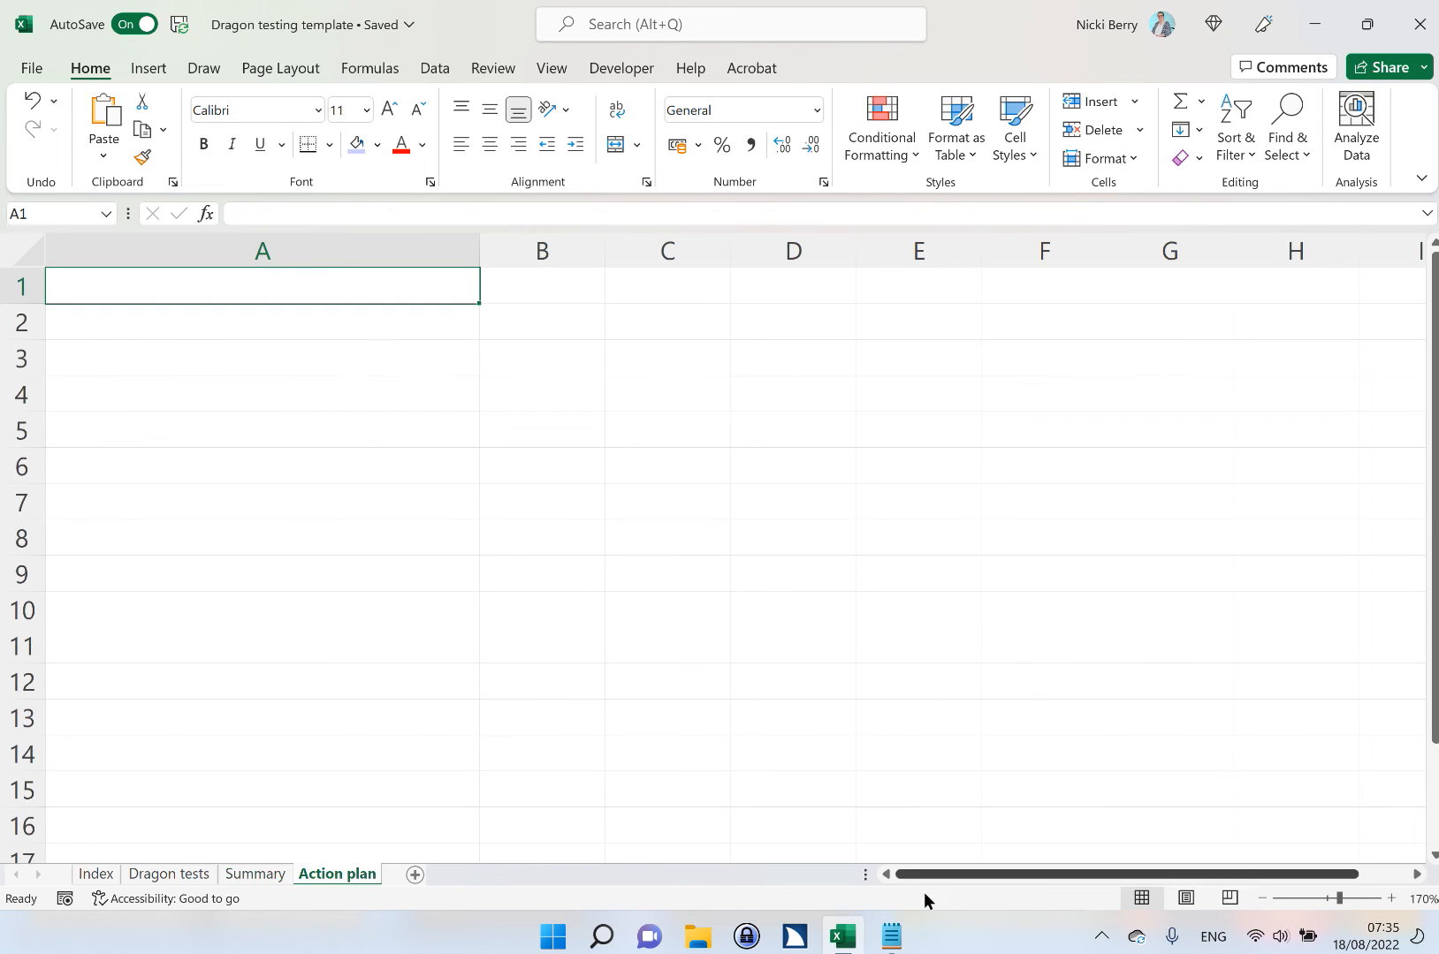
left_click(893, 938)
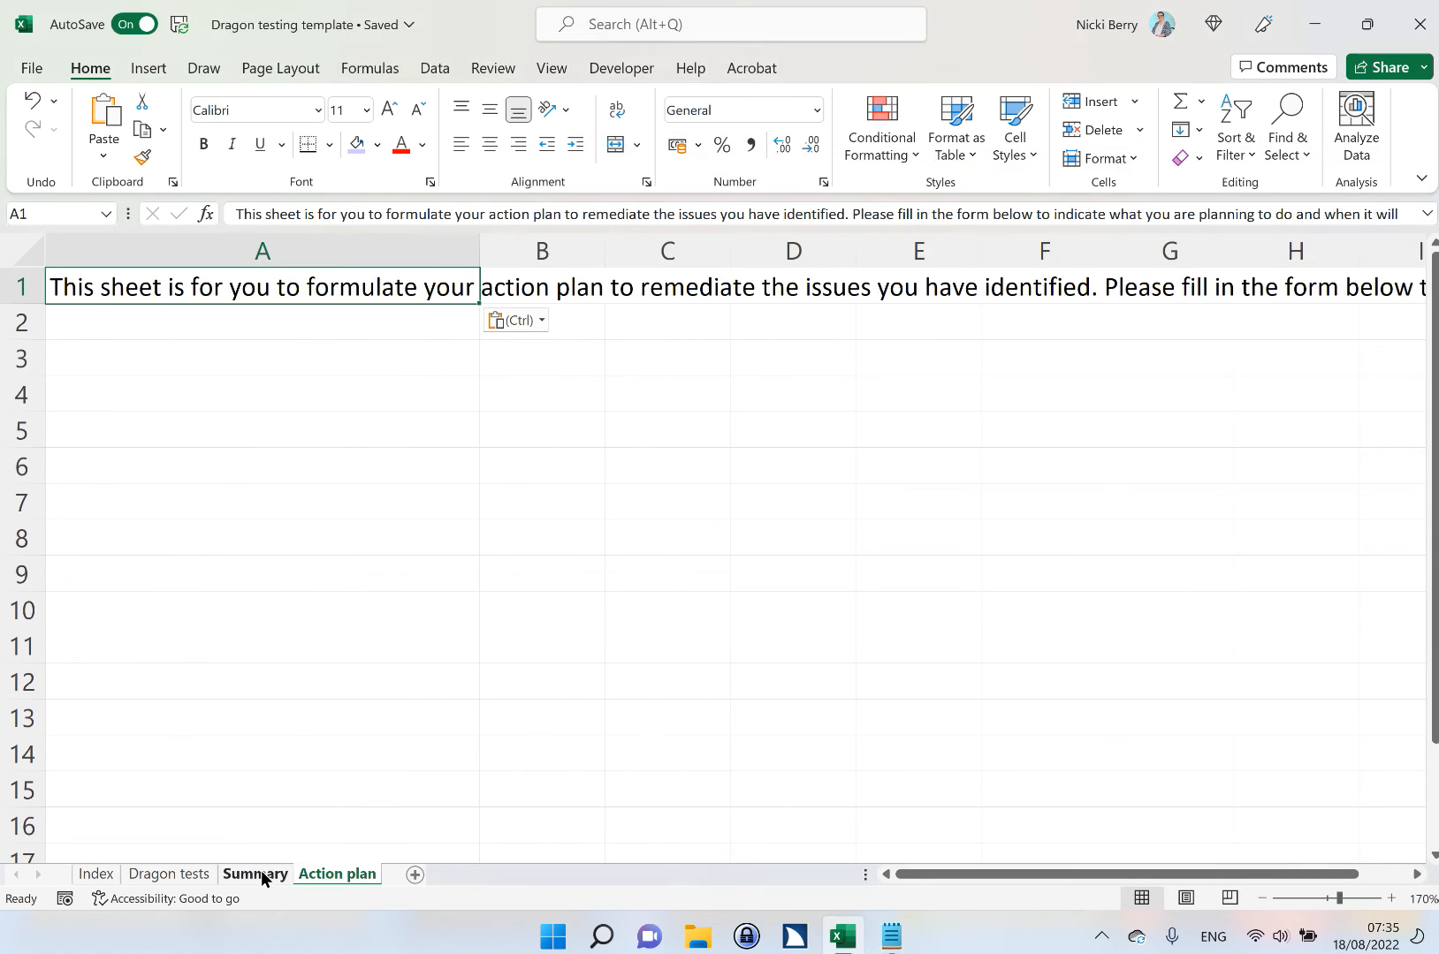
left_click(263, 876)
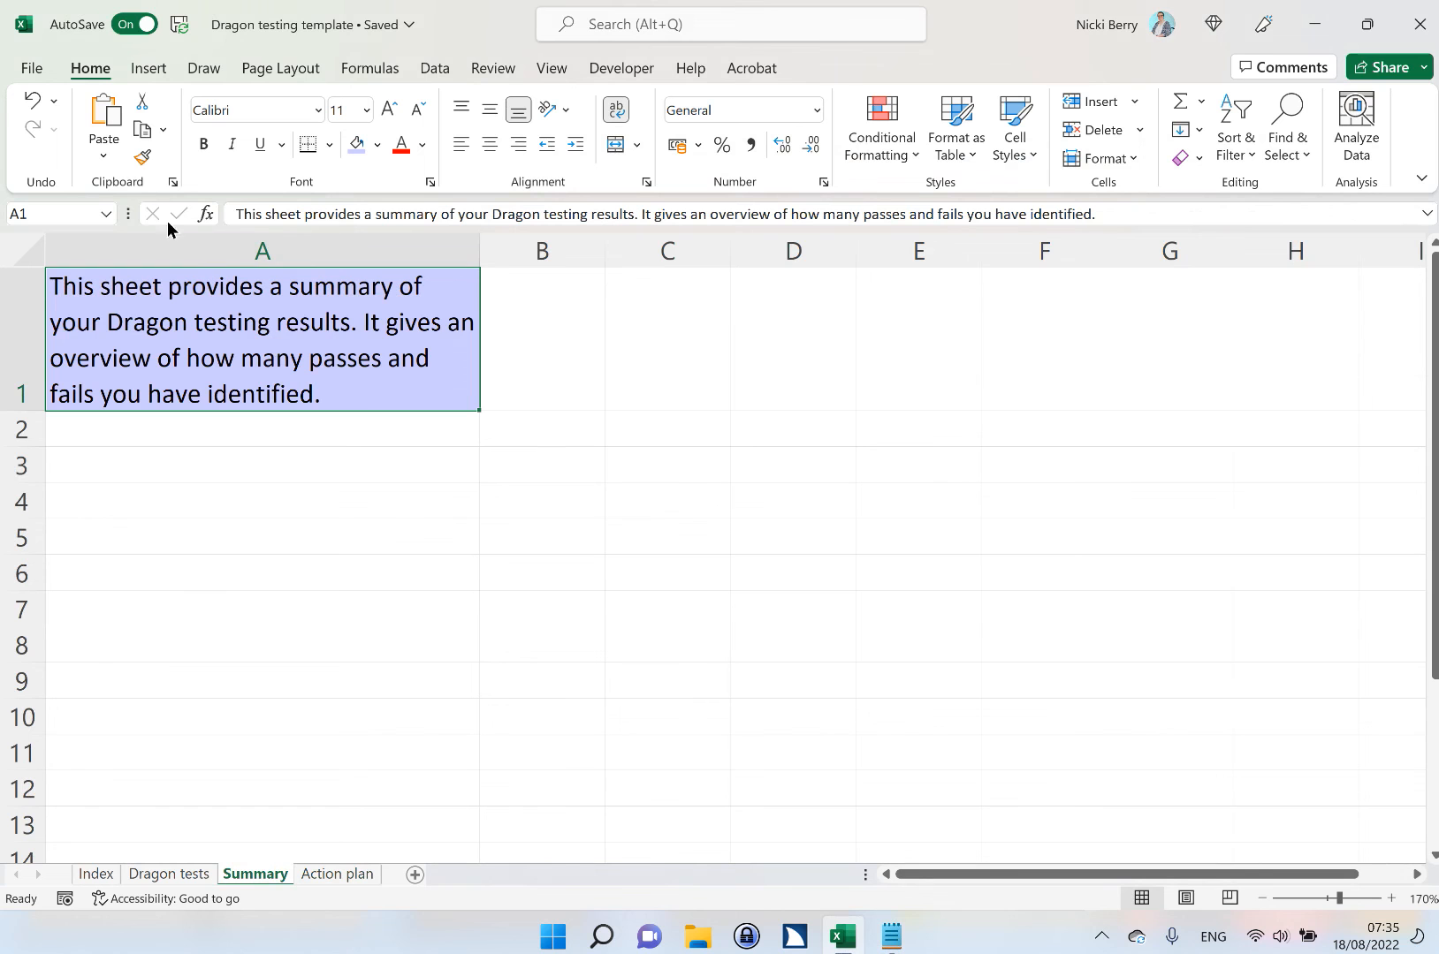
left_click(145, 161)
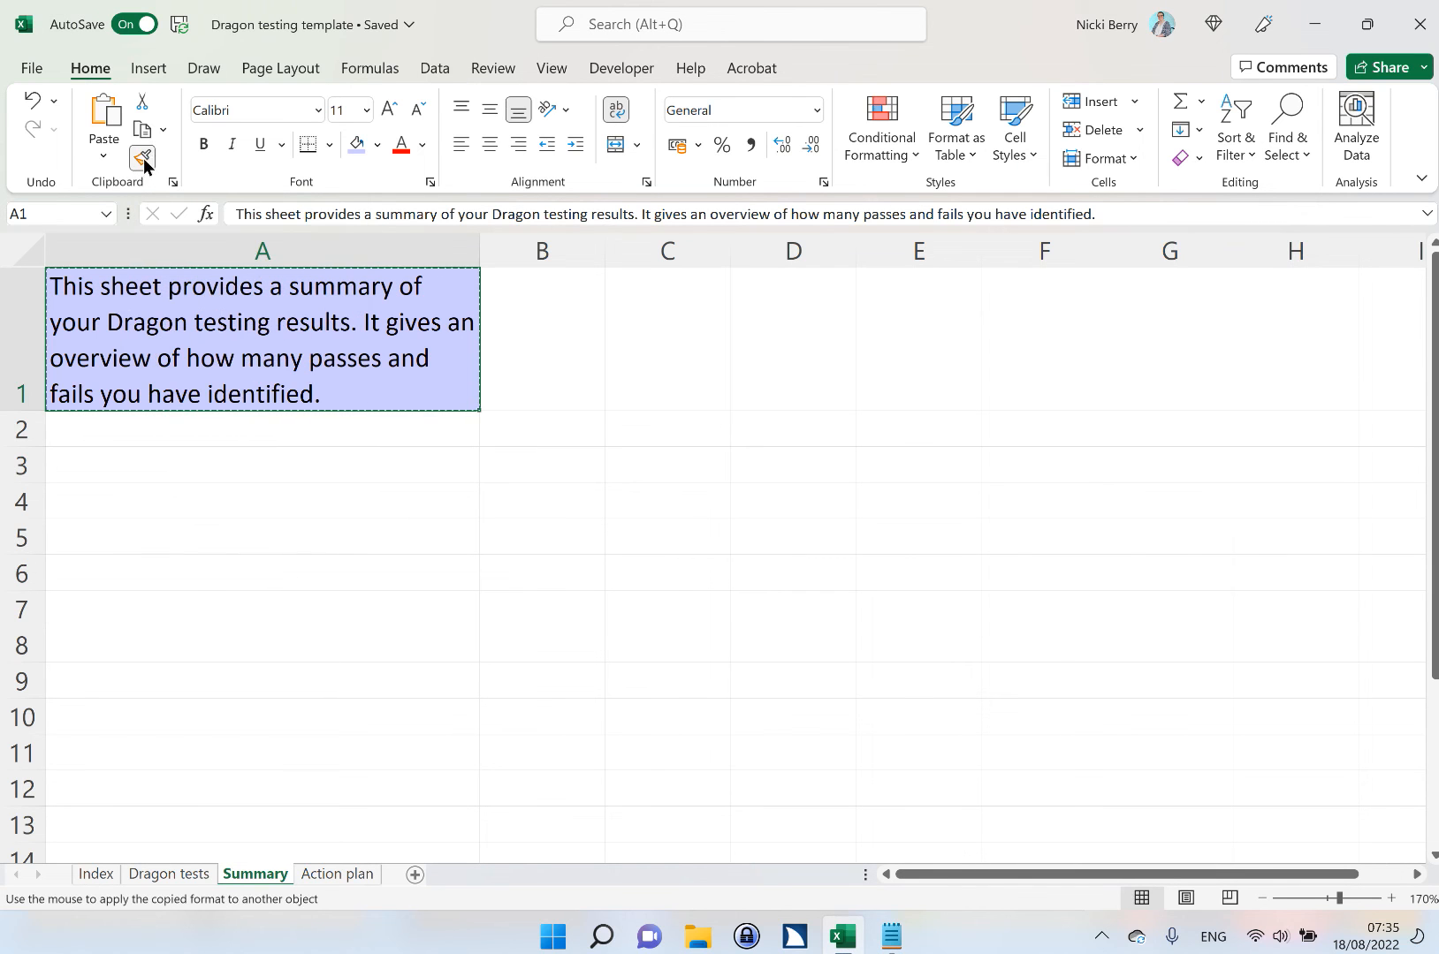
left_click(332, 872)
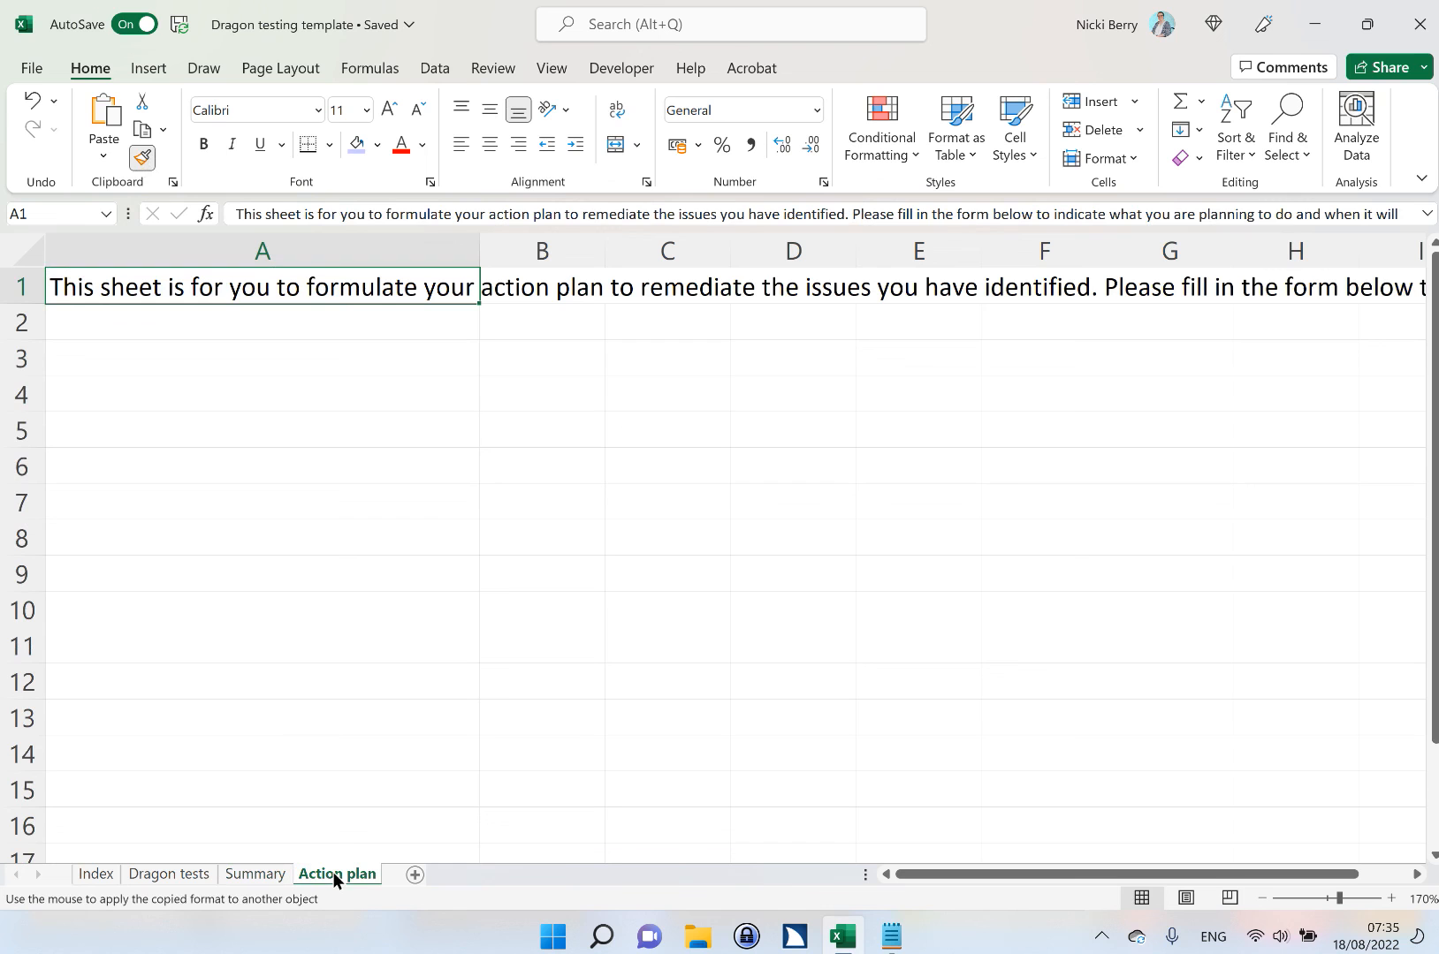
left_click(319, 290)
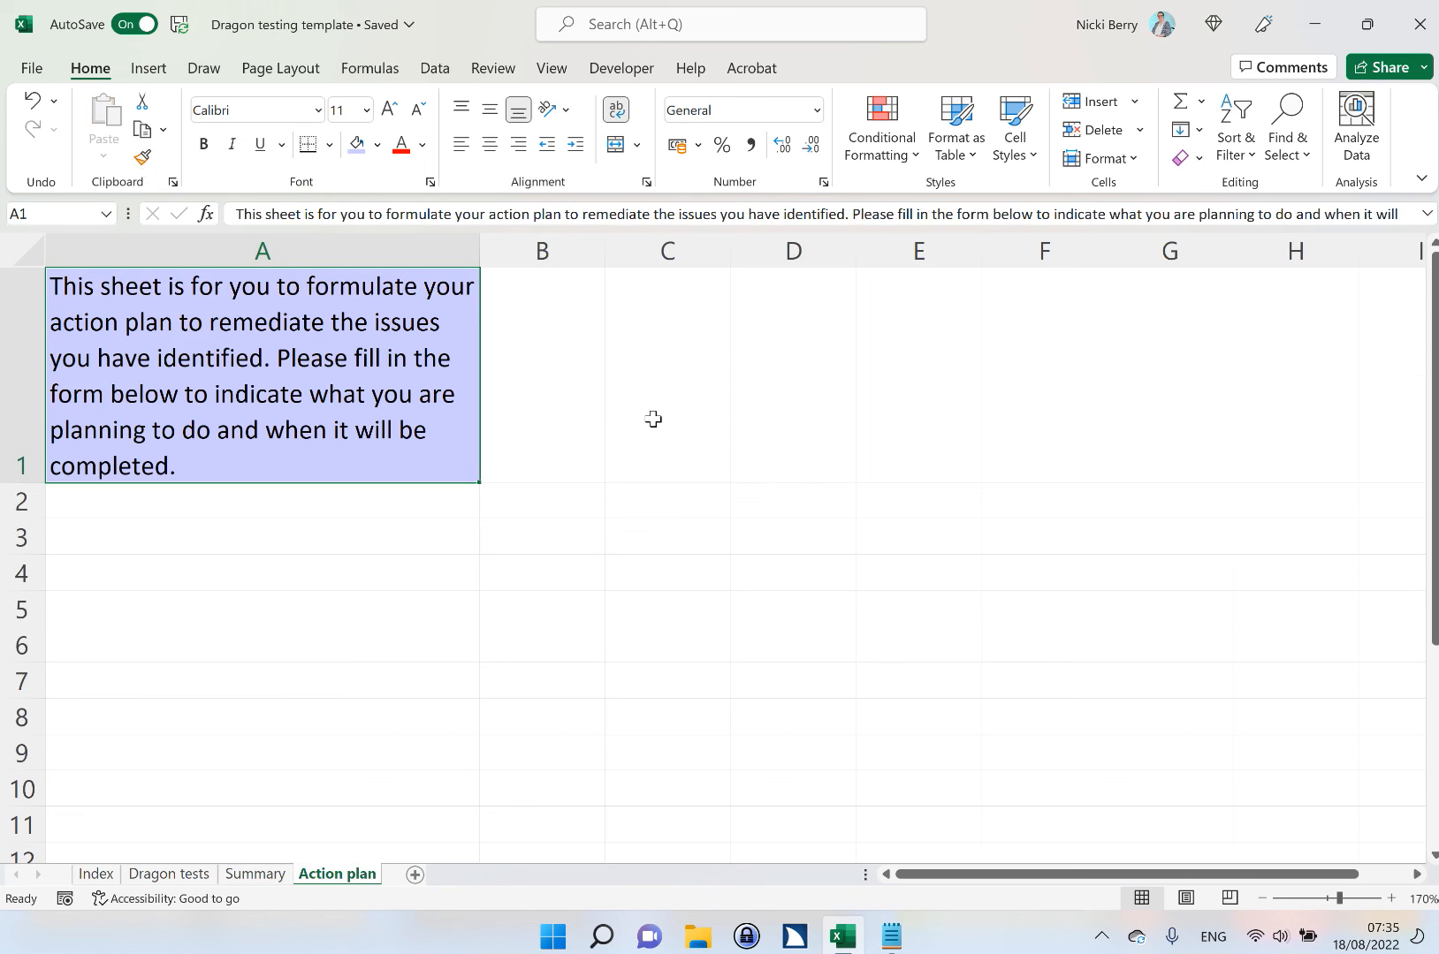
left_click(491, 511)
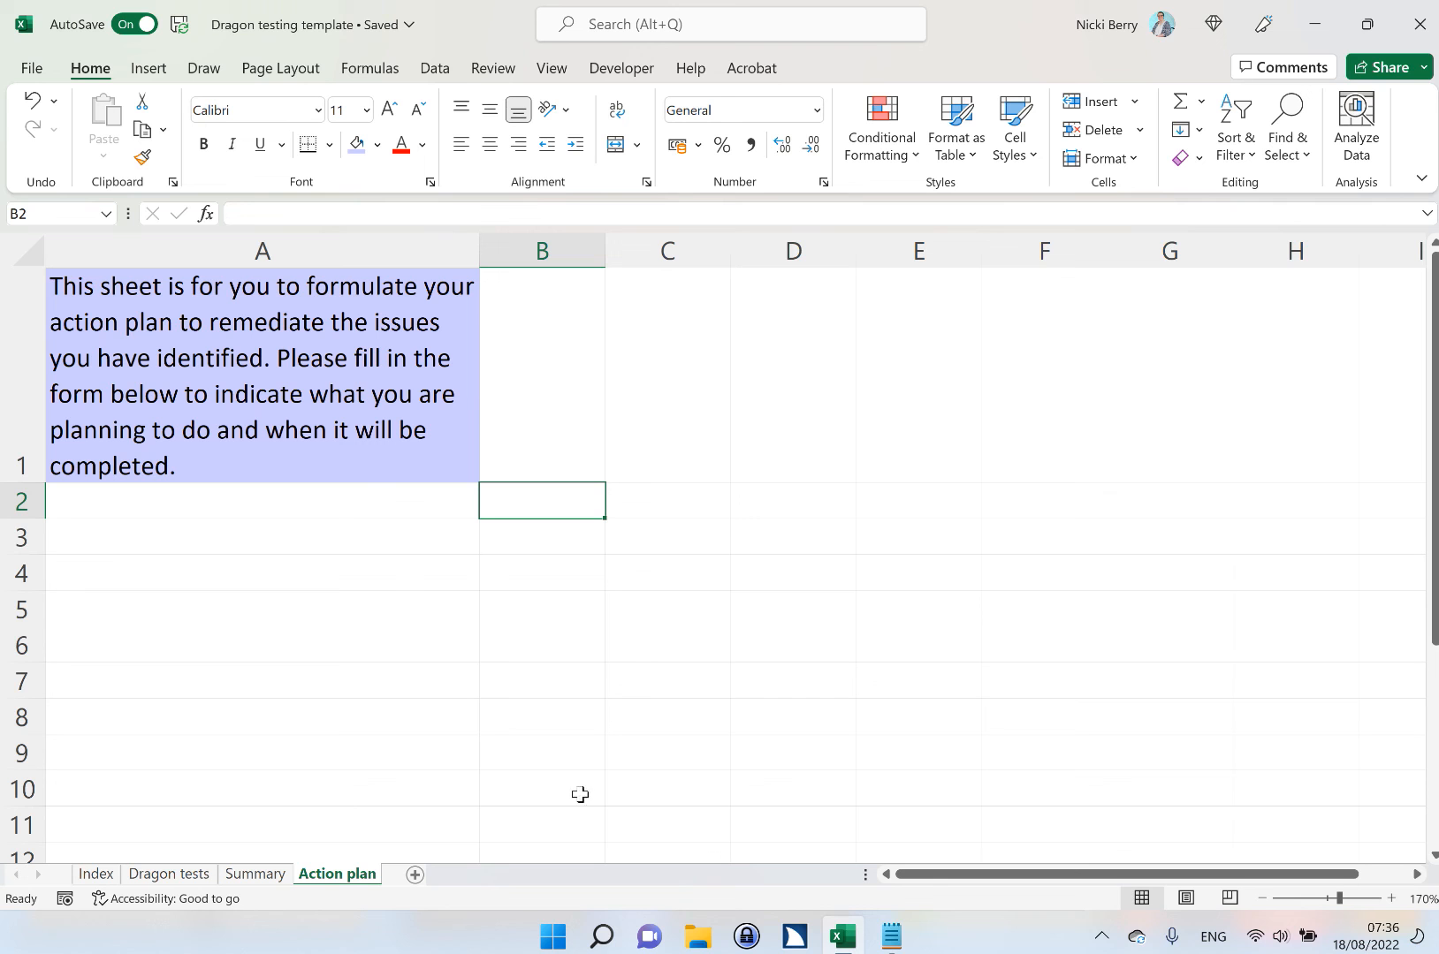
Review the introductory text in cell A1 on the Index, Dragon tests, Summary and Action plan sheets.
left_click(95, 873)
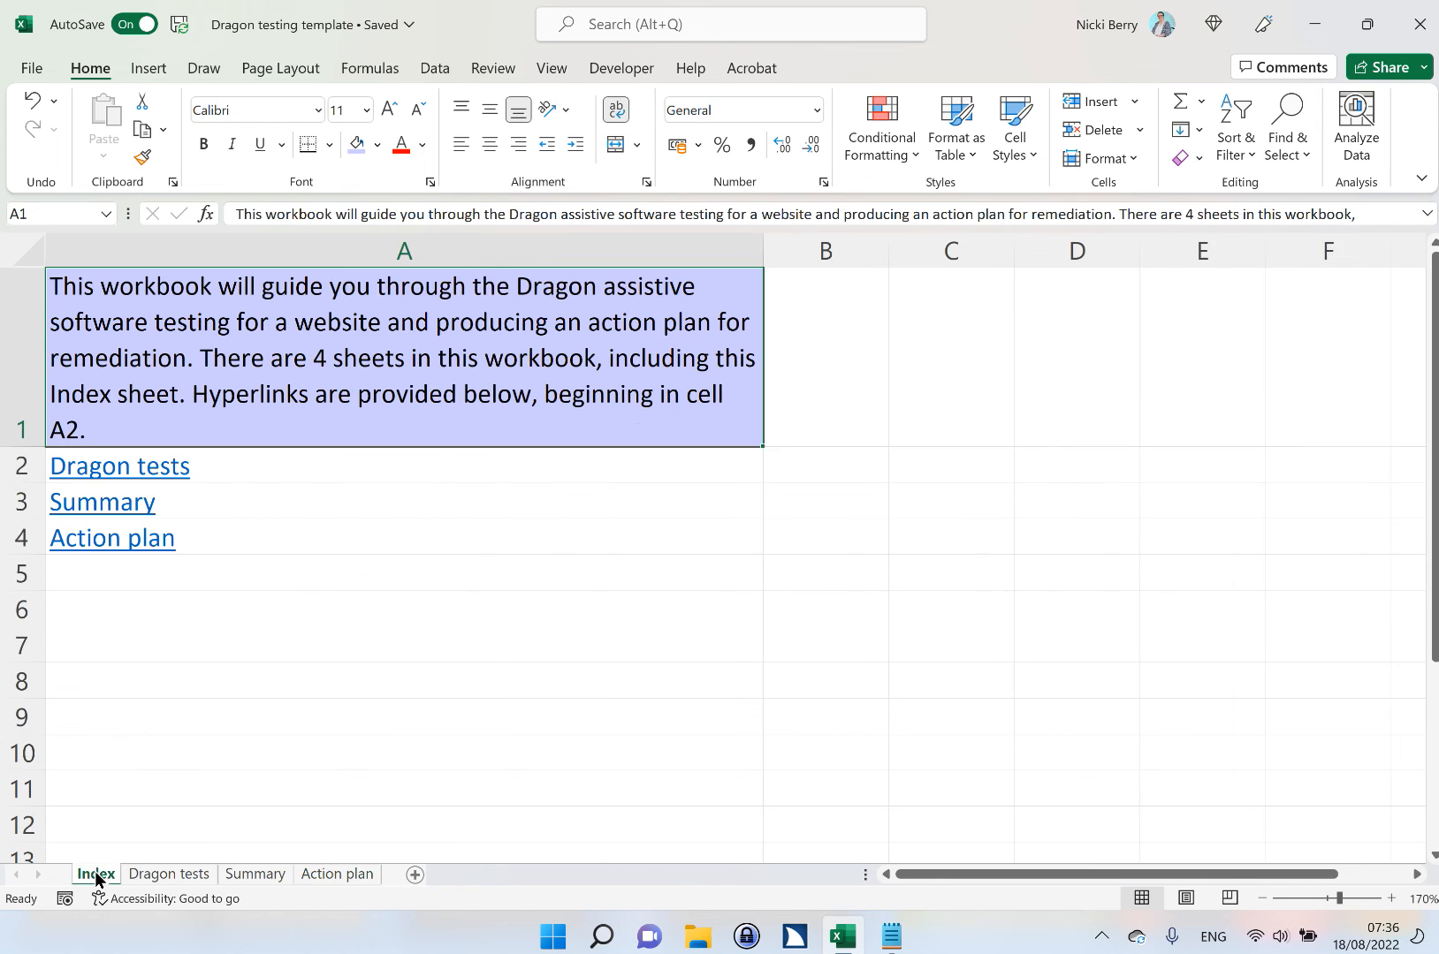
left_click(167, 874)
left_click(249, 875)
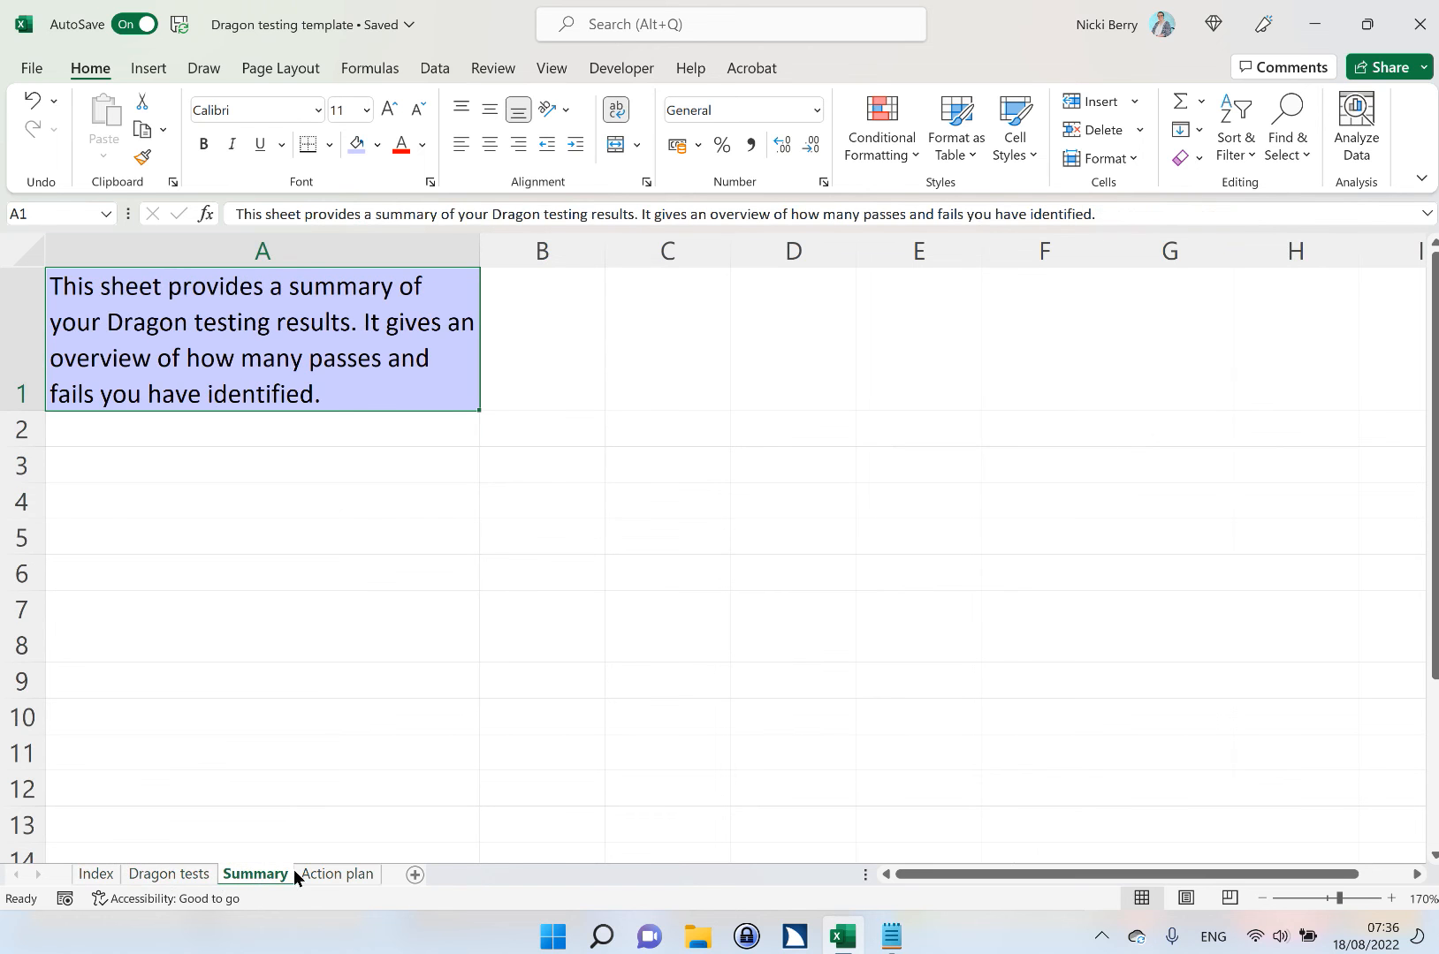
left_click(327, 871)
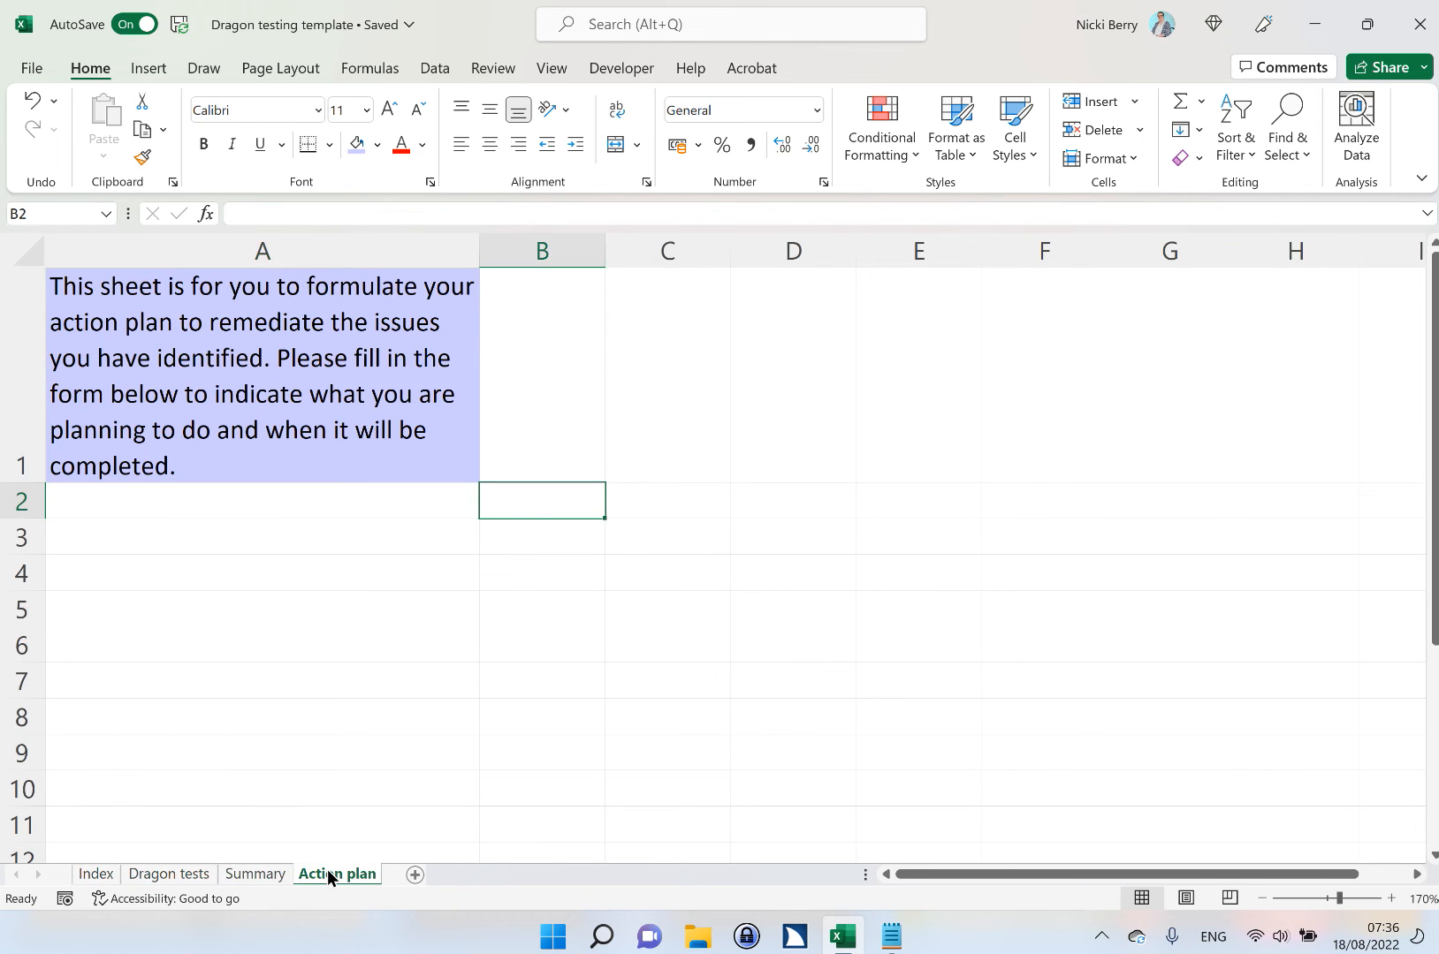